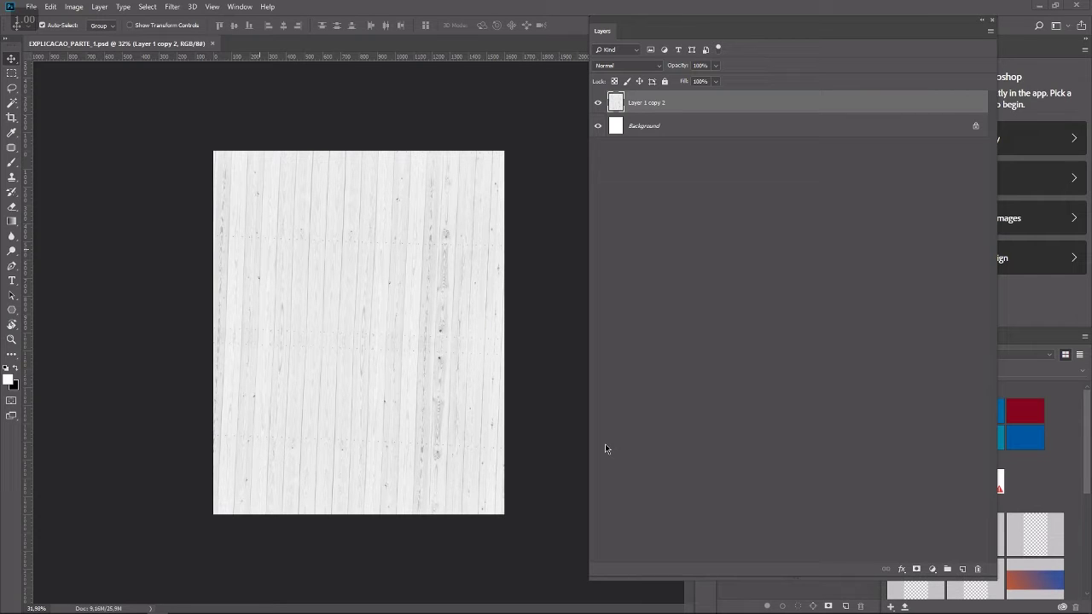
Rename the wood plank layer "Layer 1 copy 2" as BG.
mouse_move(127, 507)
double_click(640, 103)
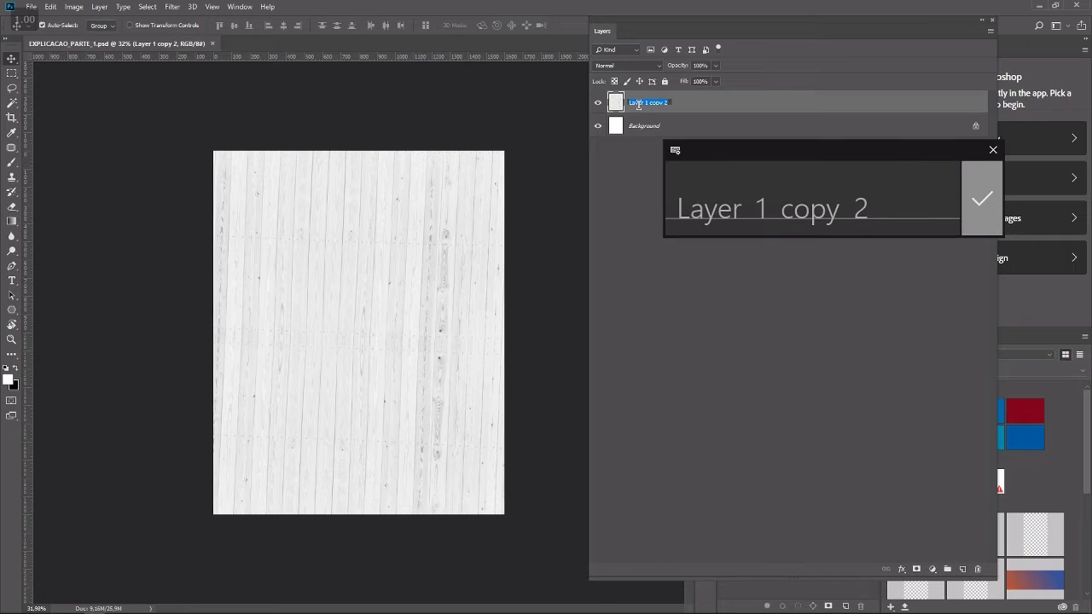
text(BG)
key(Return)
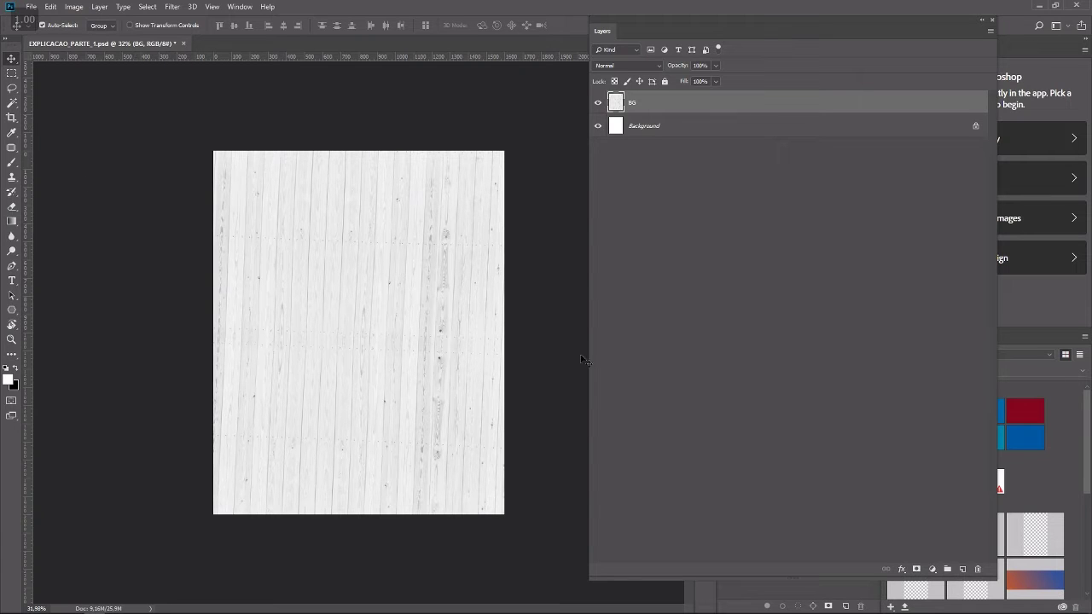
Create a new layer above BG and set the round brush to 73 px with a harder edge.
click(962, 569)
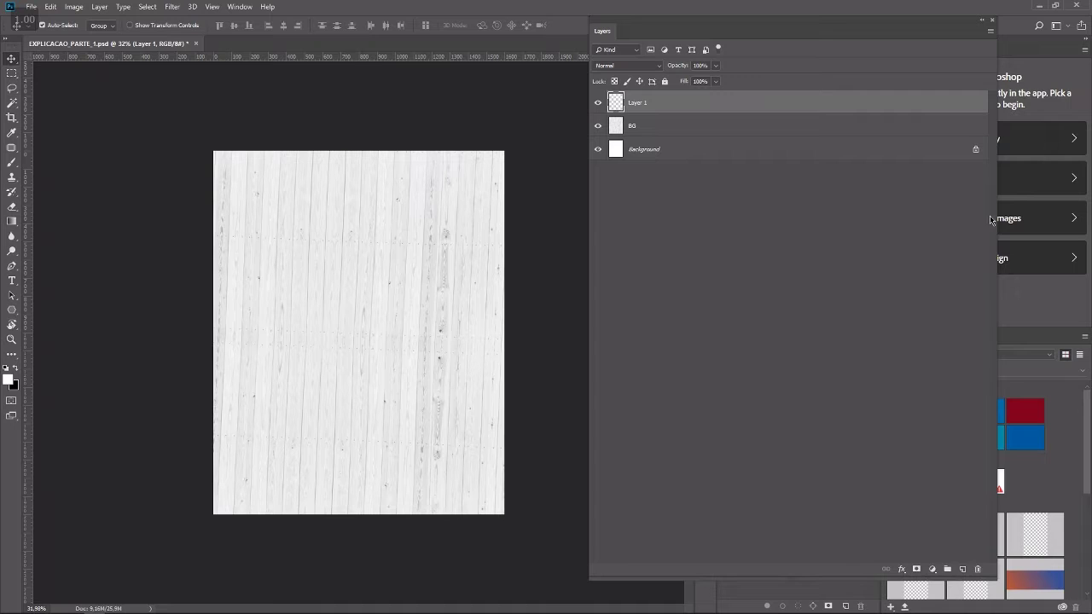
click(12, 164)
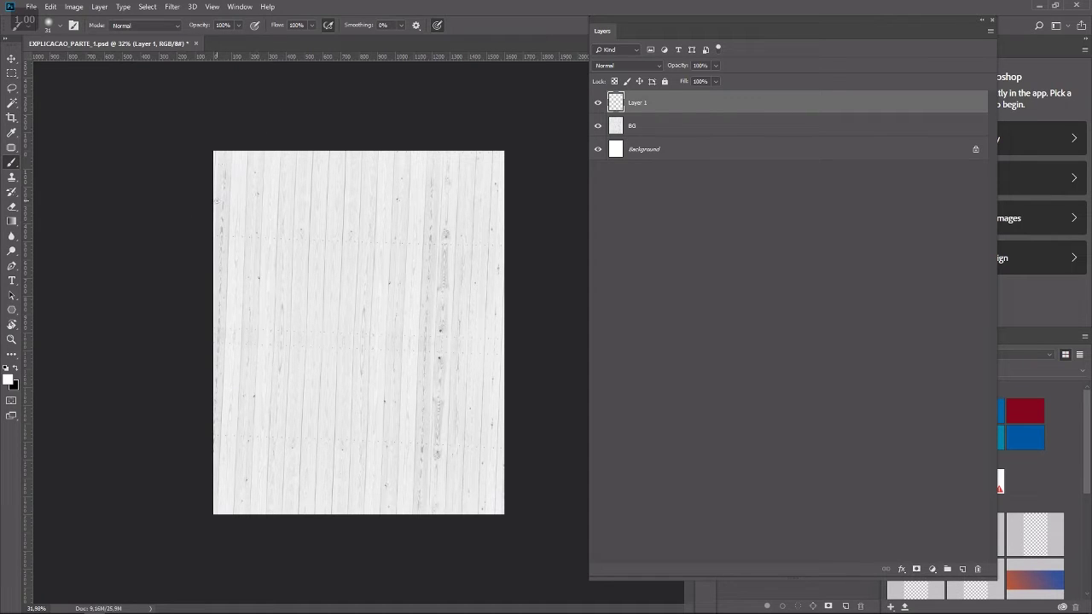
right_click(342, 387)
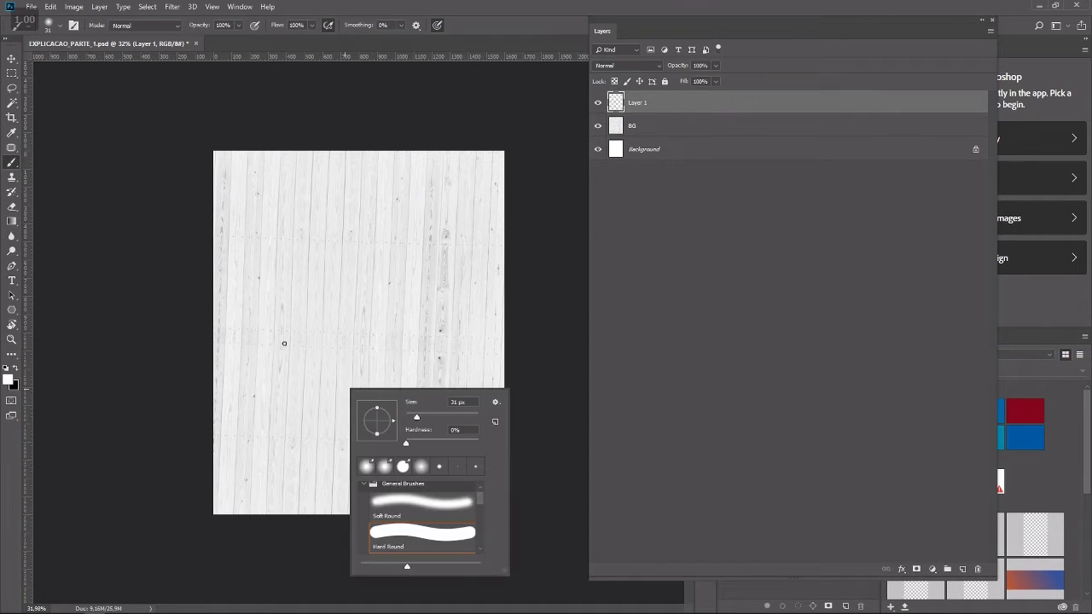
drag(416, 417, 431, 420)
drag(406, 443, 474, 444)
key(Return)
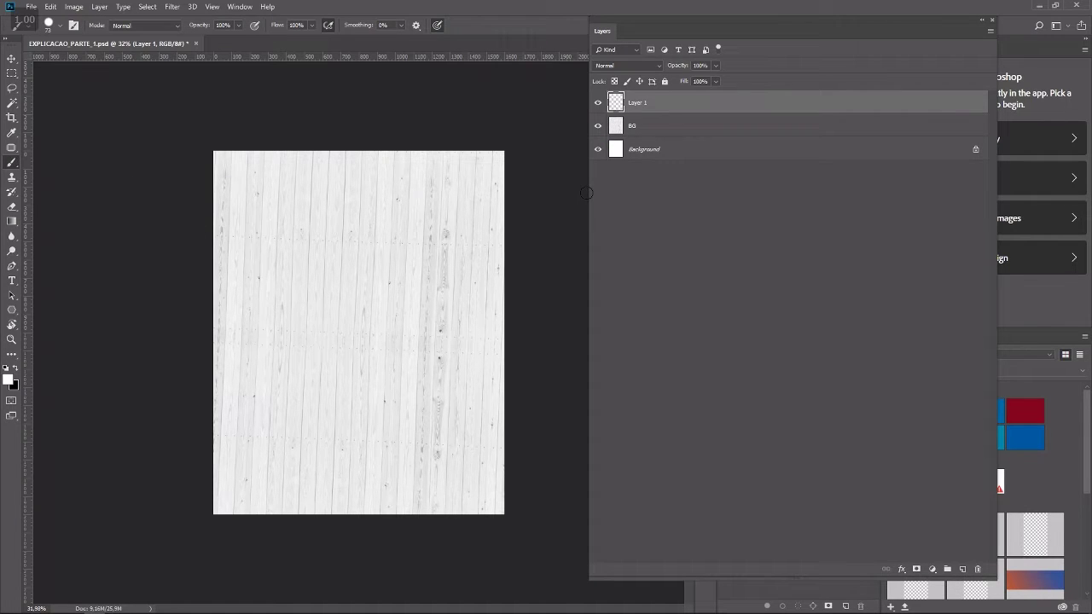
Paint a rough square frame in black on the new layer, in the lower middle of the canvas.
drag(299, 354, 292, 396)
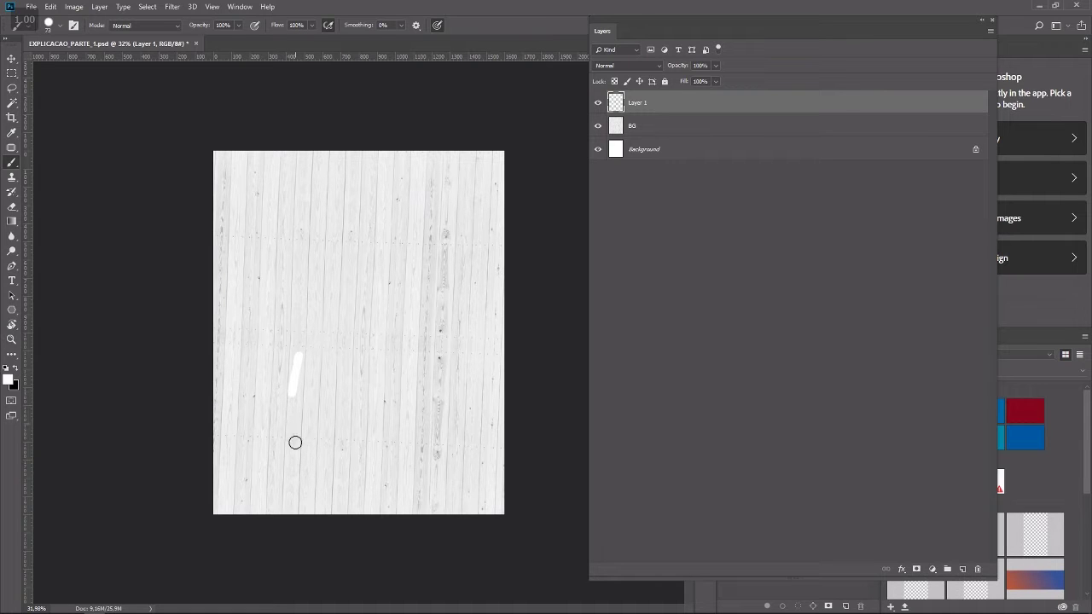
click(6, 368)
mouse_move(296, 385)
mouse_down()
mouse_move(294, 352)
mouse_move(290, 448)
mouse_move(415, 450)
mouse_up()
drag(417, 347, 418, 461)
mouse_move(295, 335)
mouse_down()
mouse_move(390, 319)
mouse_move(419, 324)
mouse_move(421, 350)
mouse_up()
mouse_move(425, 435)
mouse_down()
mouse_move(396, 461)
mouse_move(431, 450)
mouse_move(284, 453)
mouse_move(276, 414)
mouse_up()
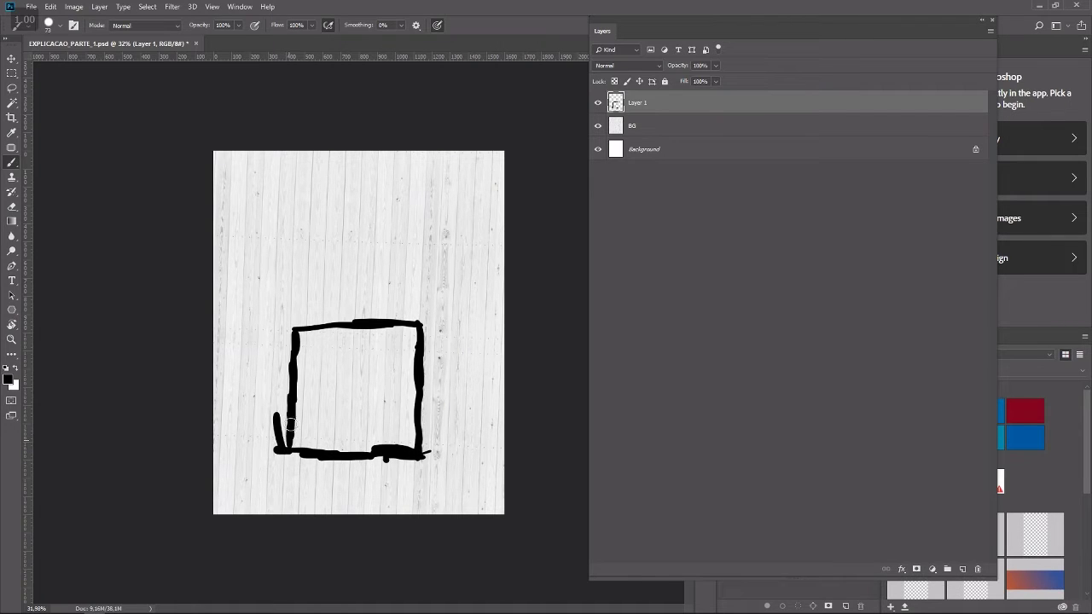
mouse_move(292, 355)
mouse_down()
mouse_move(290, 331)
mouse_move(408, 310)
mouse_move(402, 321)
mouse_move(419, 323)
mouse_up()
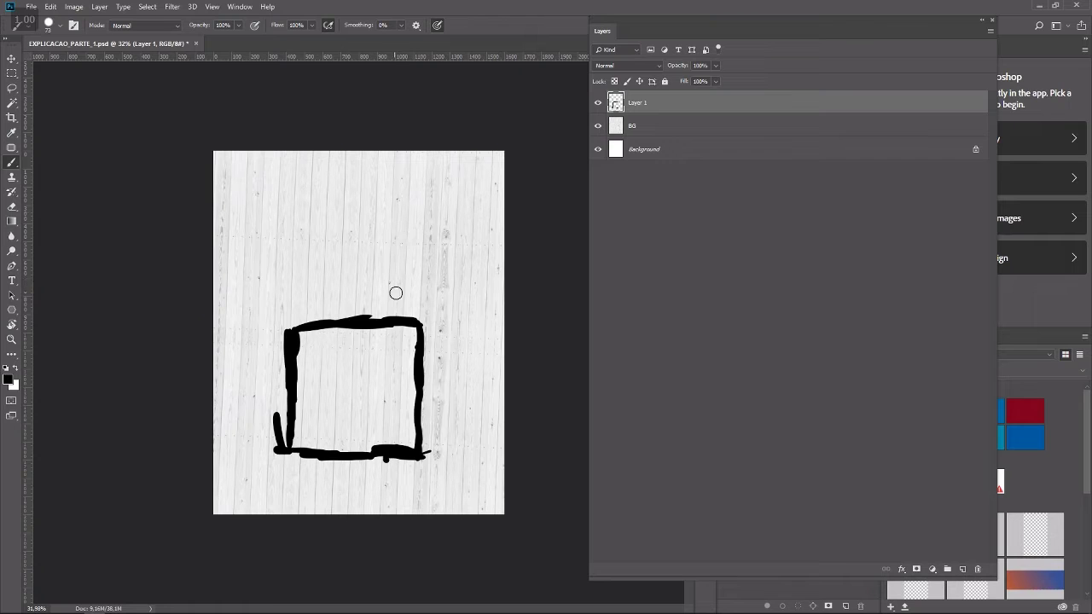
Start a new guide layout with 2 columns and left and right margins of 0 px.
key(v)
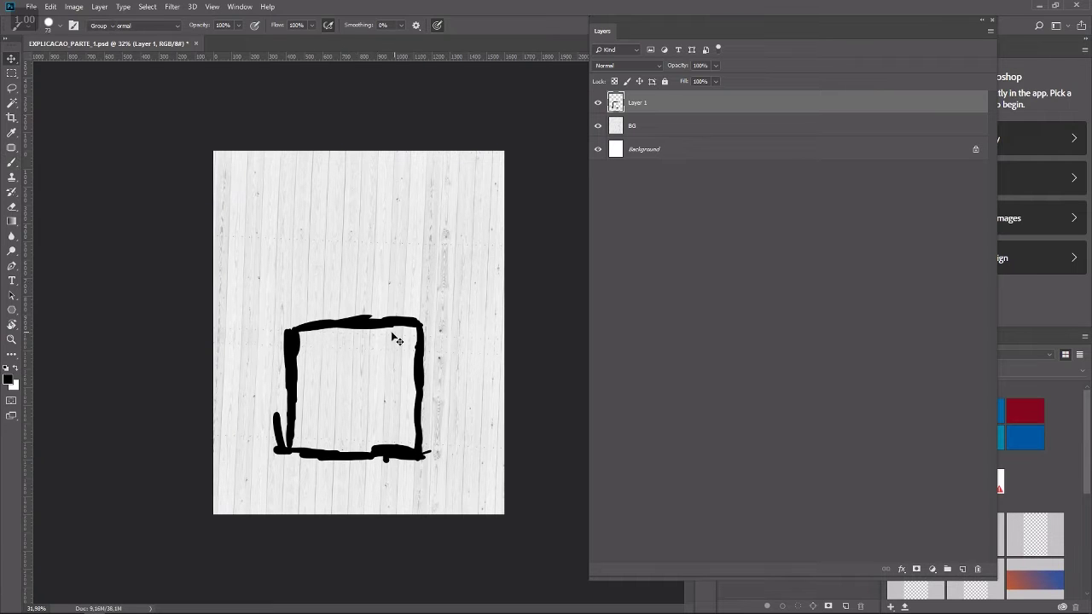
click(213, 7)
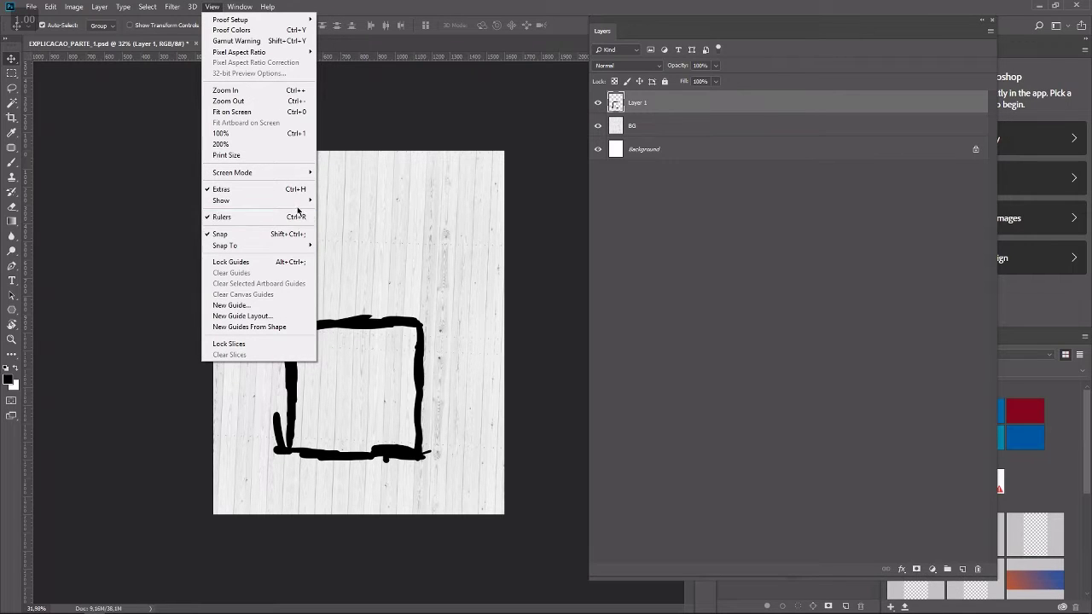
click(266, 316)
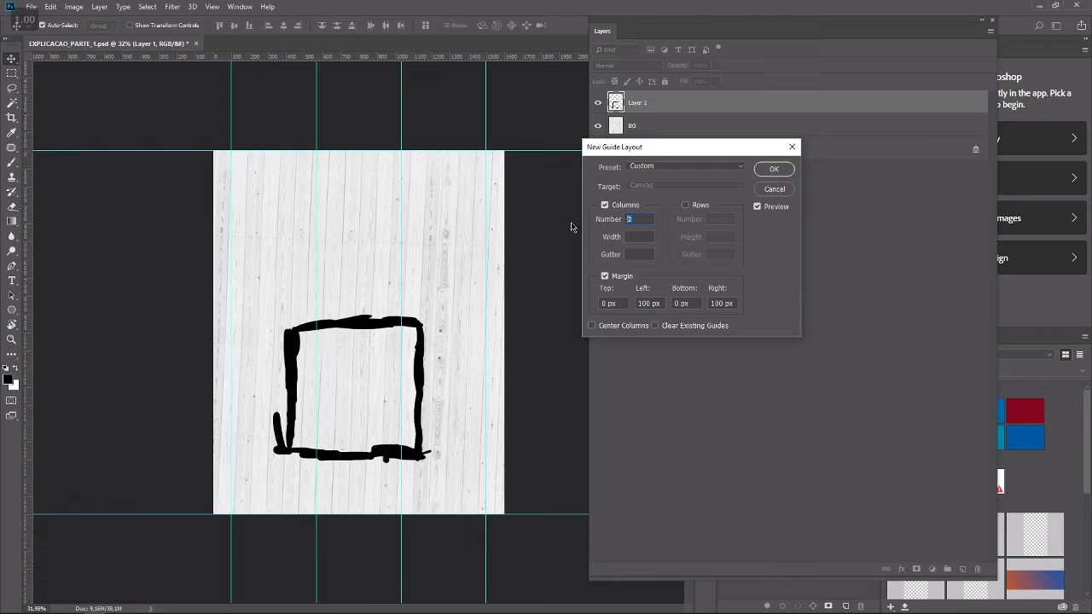
text(2)
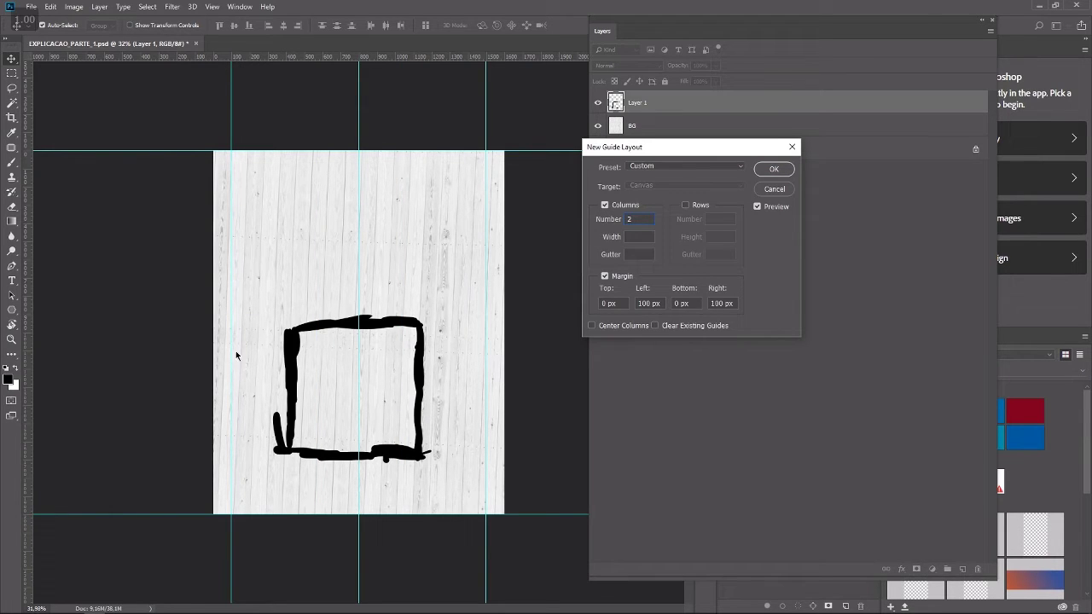
double_click(649, 304)
text(0)
key(Tab)
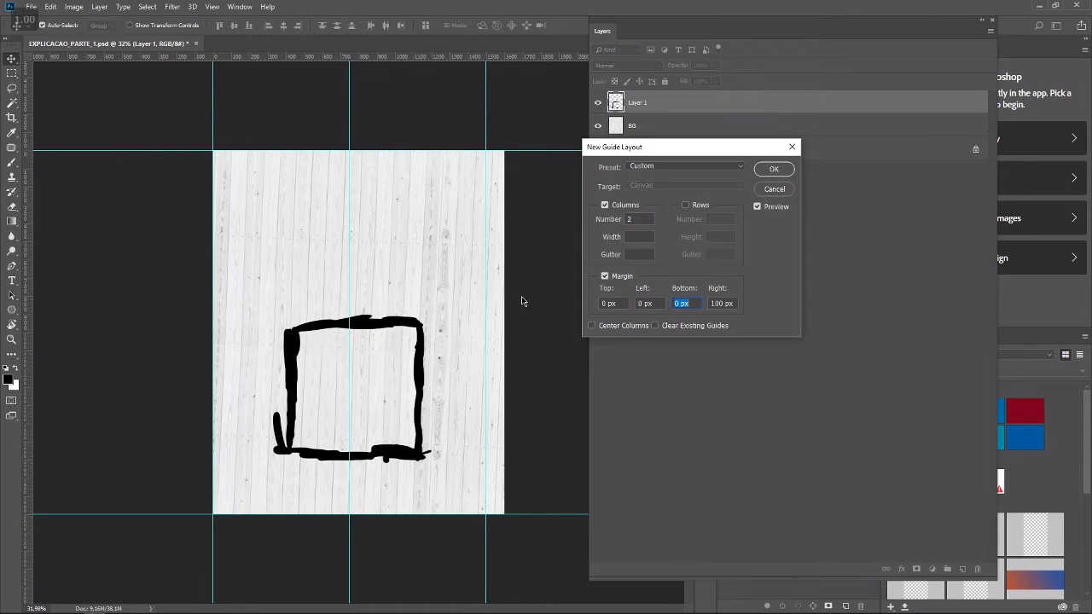
key(Tab)
text(0)
Set the guide layout's column count to 4 and create the guides.
double_click(633, 220)
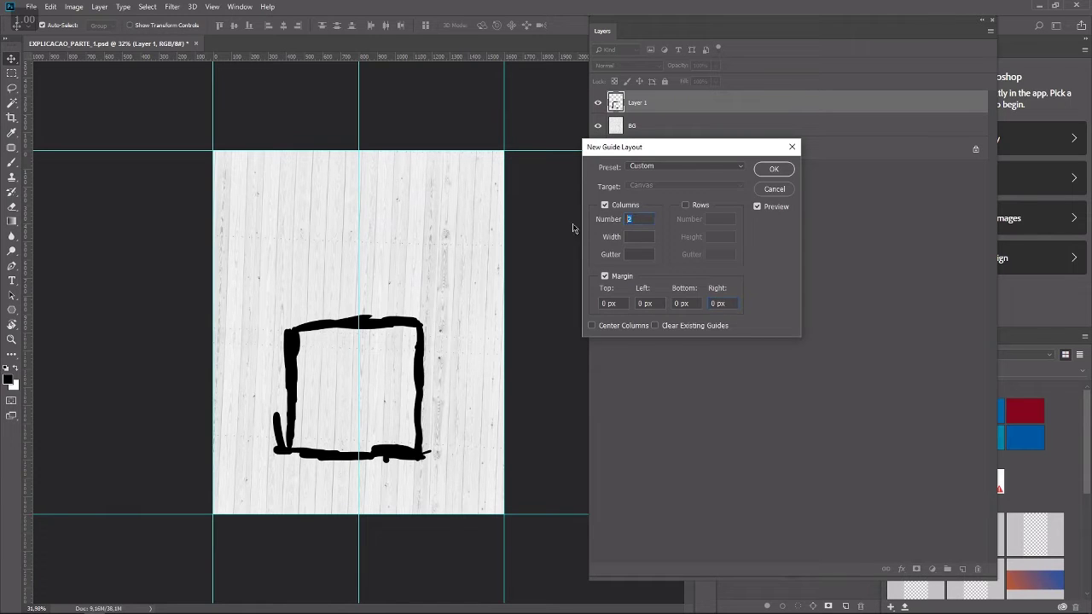
text(3)
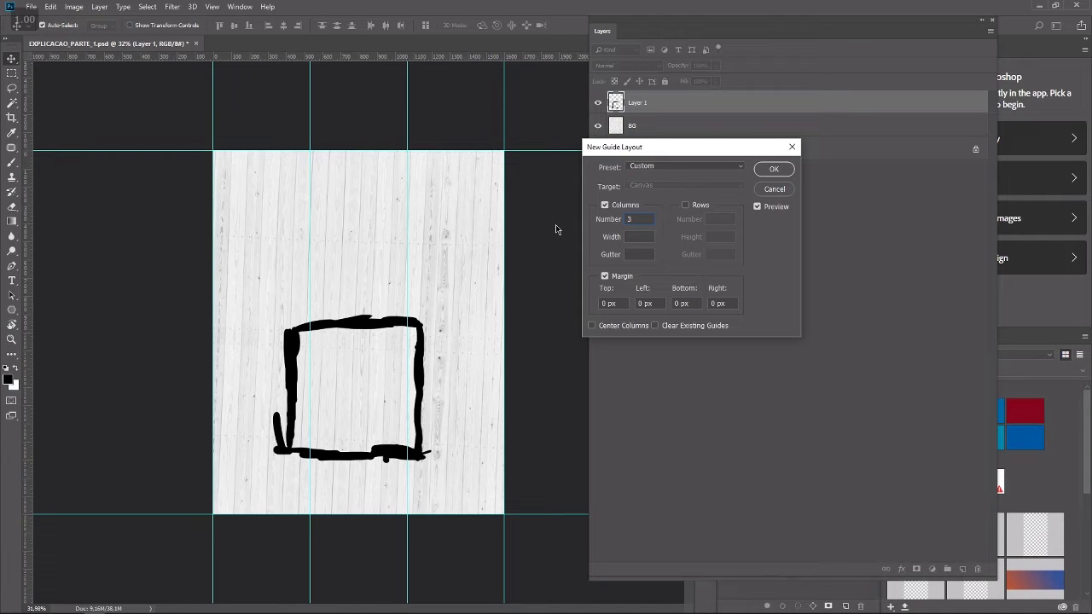
key(Up)
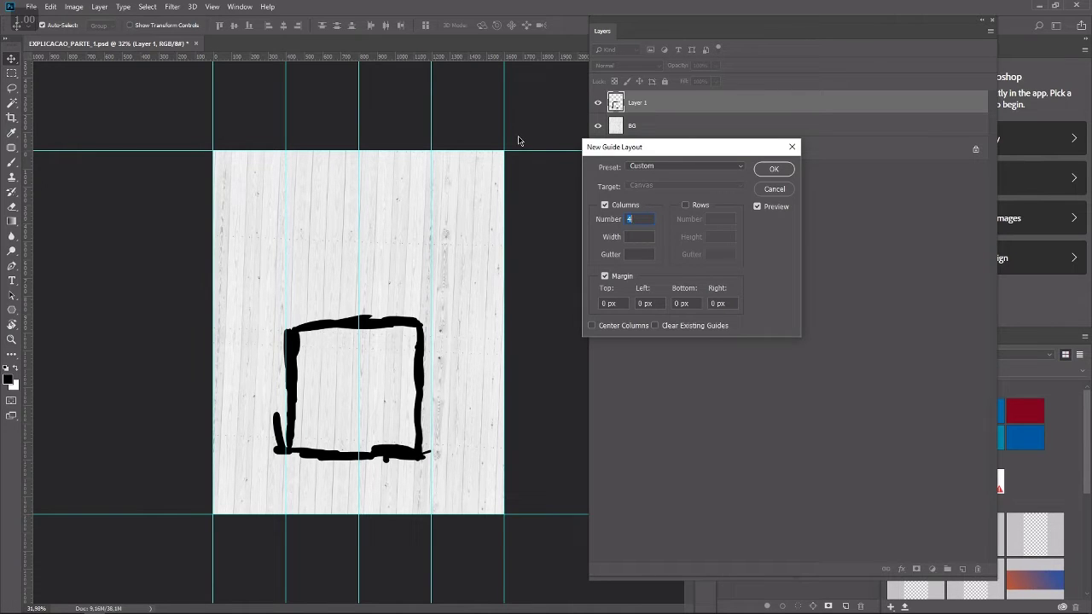
click(777, 171)
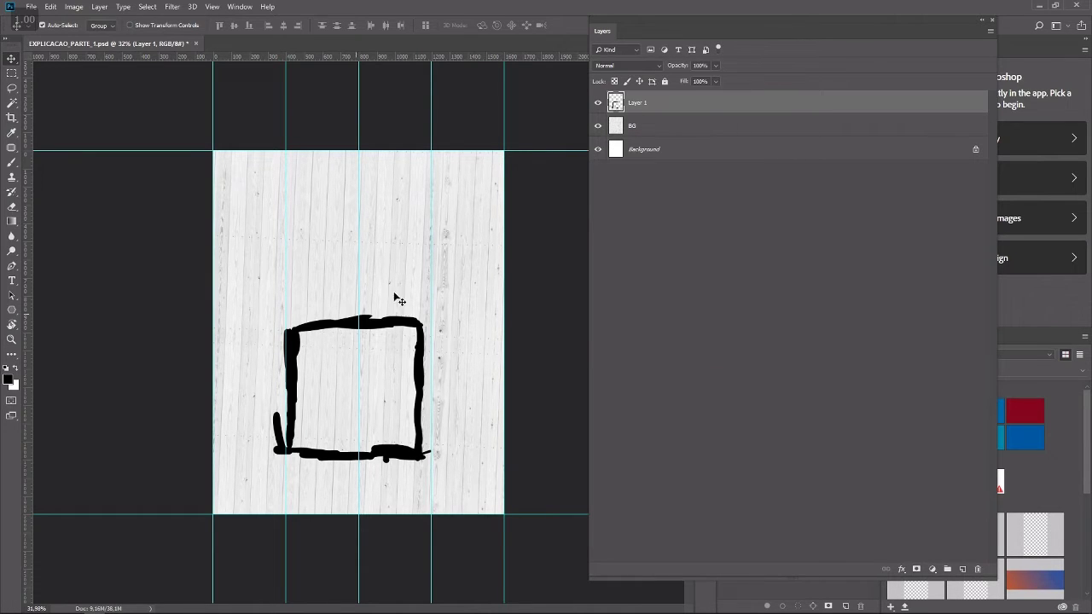
Scale the black square sketch to about 117% and centre it on the middle vertical guide.
key(ctrl+t)
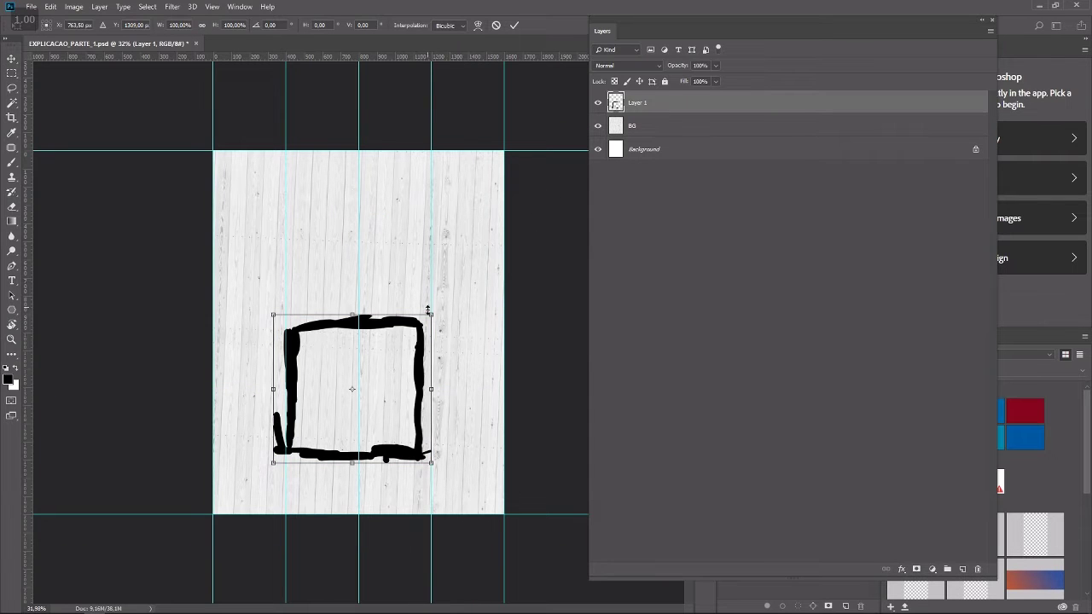
mouse_move(431, 315)
mouse_down()
mouse_move(443, 300)
mouse_move(404, 306)
mouse_up()
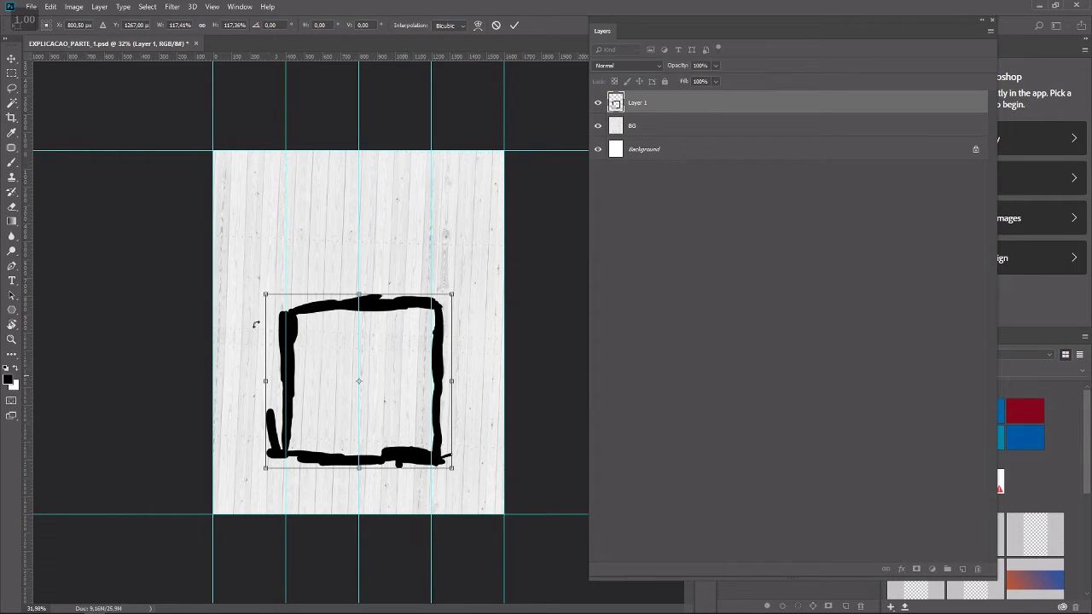
key(Return)
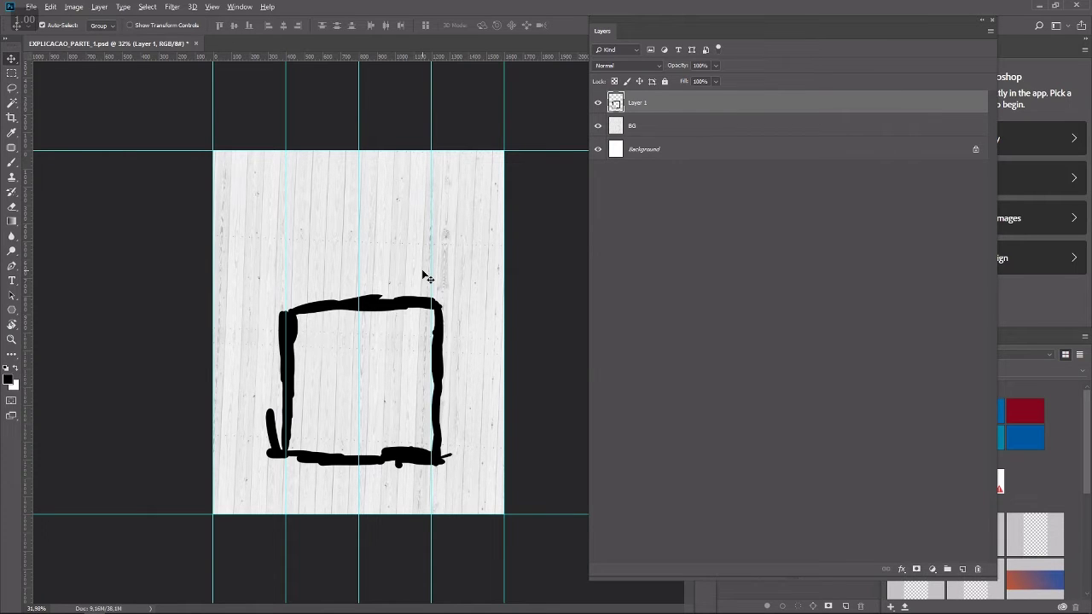
Switch to File Explorer, find wildtextures-old-wood-original-file.jpg in ARQUIVOS > CAPITULO_6, and open it in Photoshop.
key(alt+Tab)
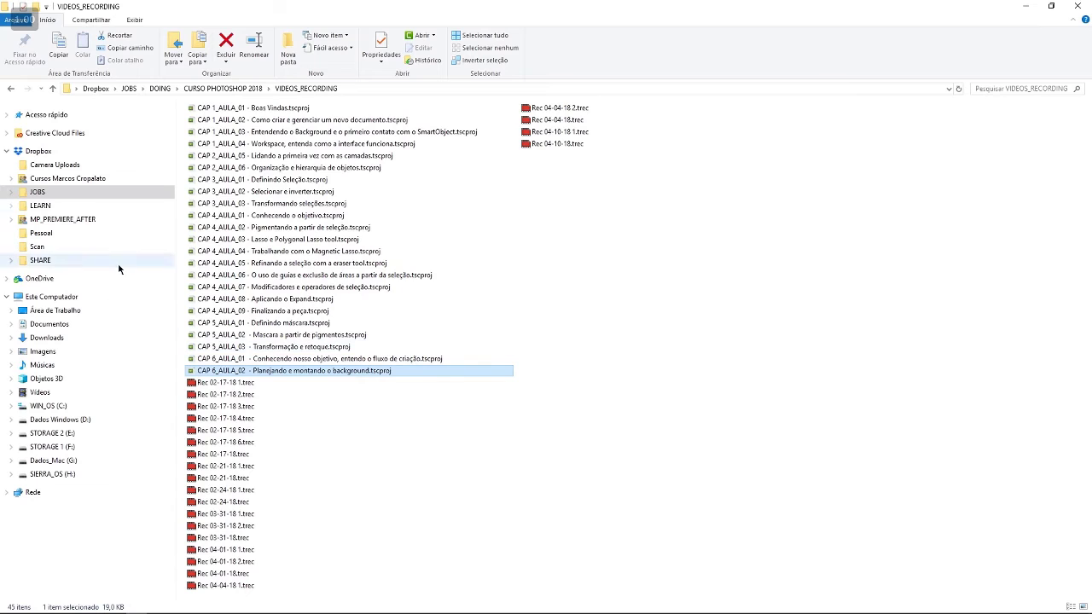
click(234, 89)
click(209, 123)
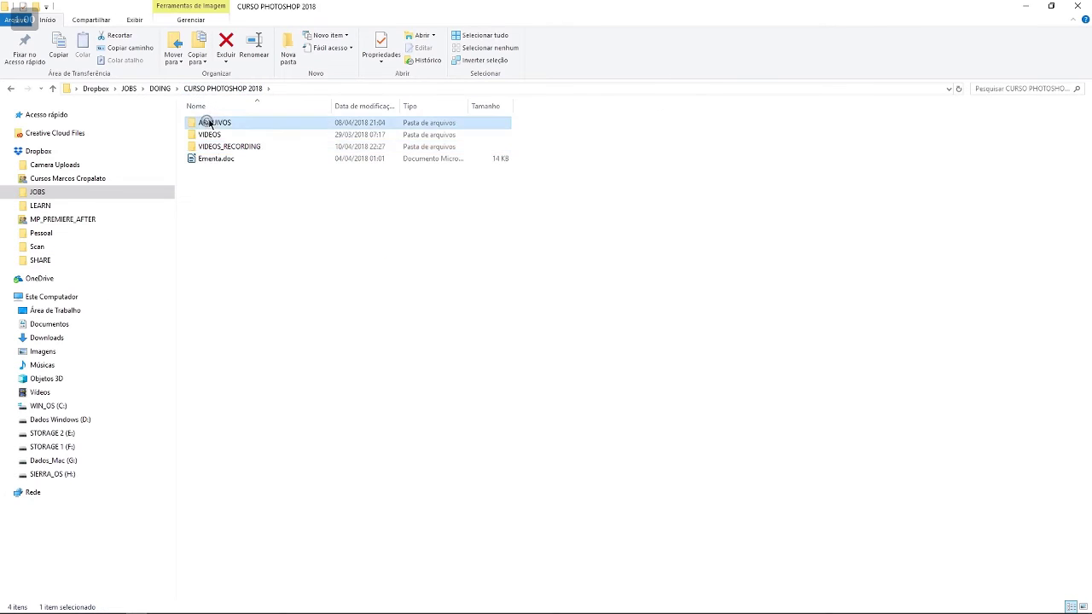
double_click(209, 124)
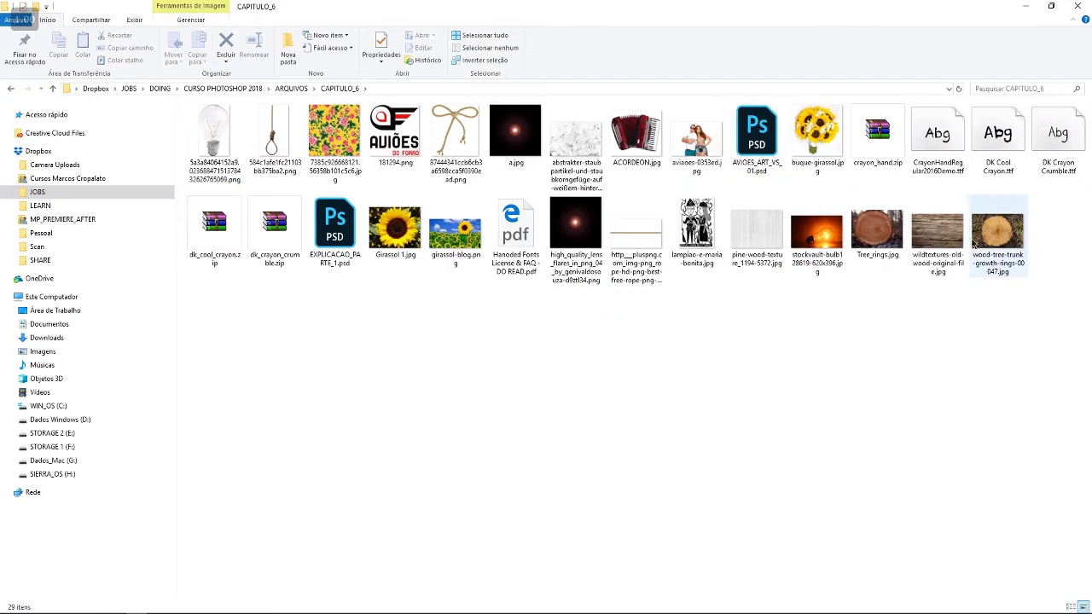
click(939, 232)
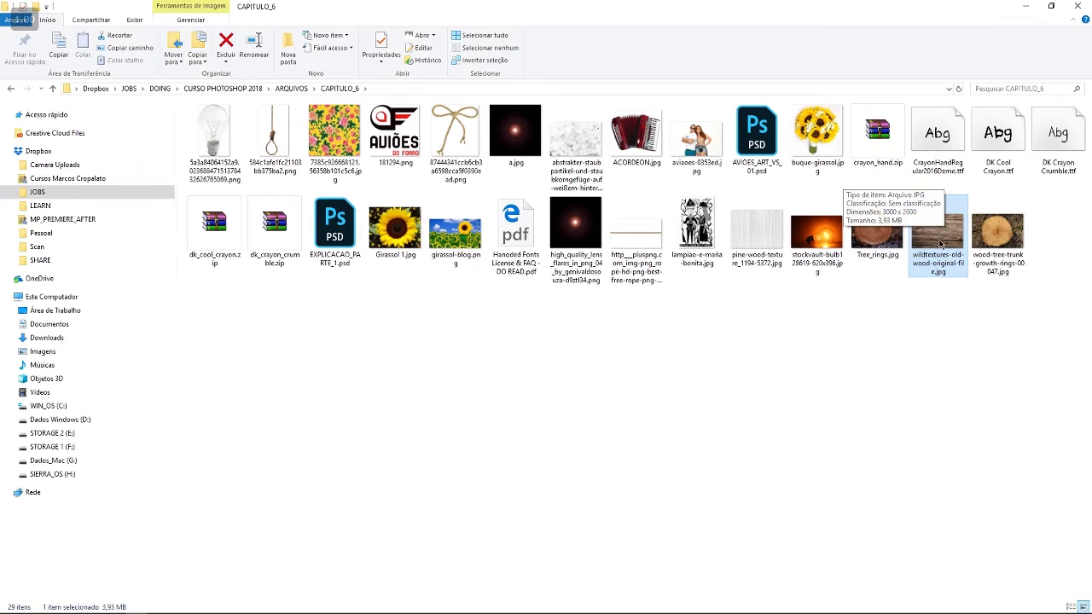
drag(924, 243, 311, 43)
key(alt+Tab)
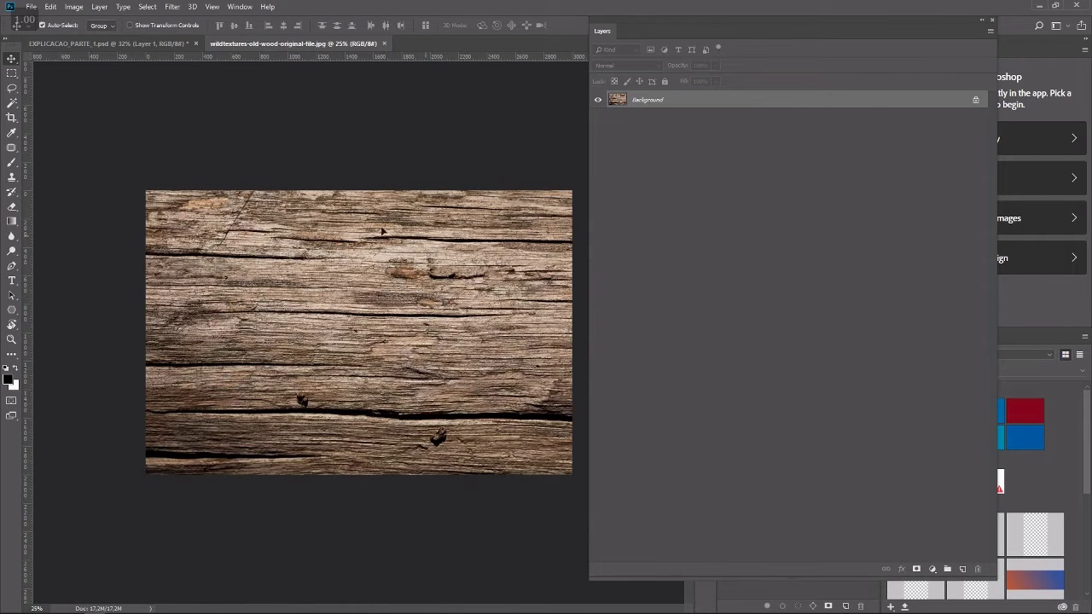
Copy the old wood texture into EXPLICACAO_PARTE_1.psd, positioned over the lower canvas and stacked beneath the black sketch layer.
drag(120, 104, 340, 312)
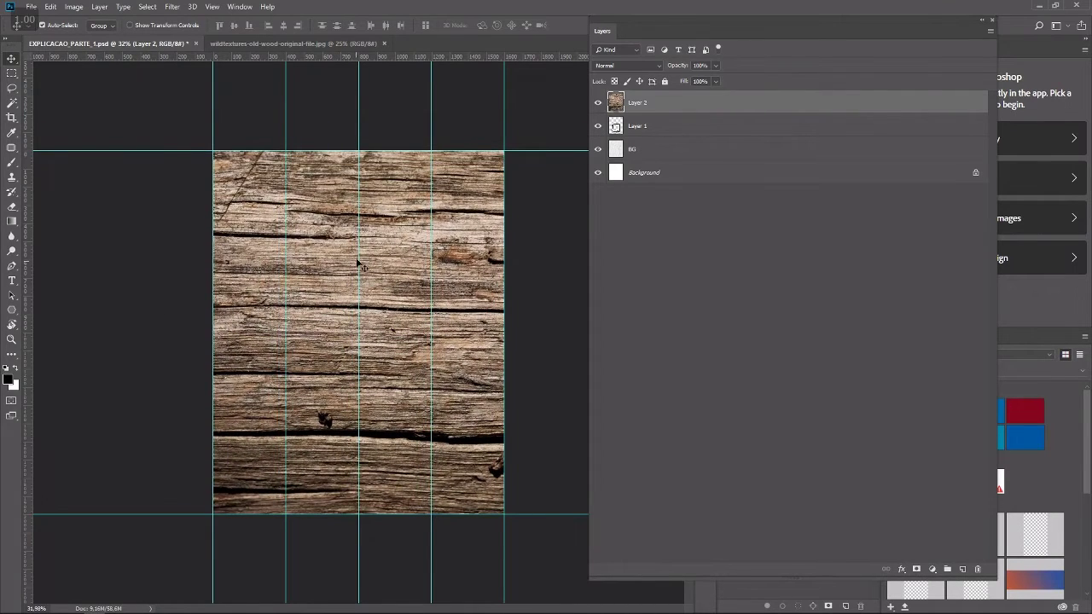
drag(393, 253, 386, 291)
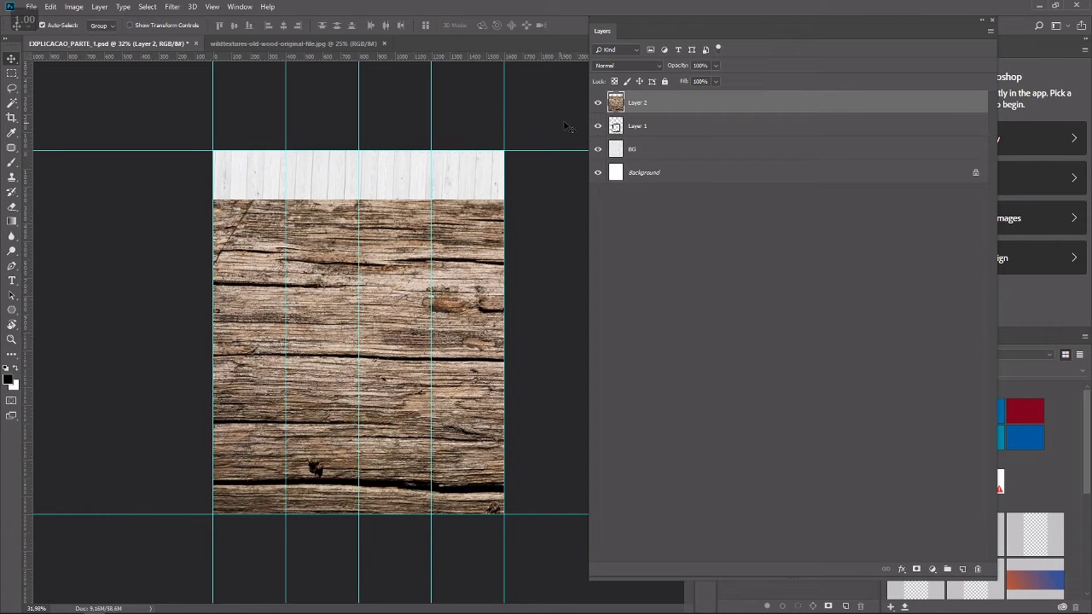
mouse_move(653, 126)
mouse_down()
mouse_move(657, 135)
mouse_move(696, 98)
mouse_up()
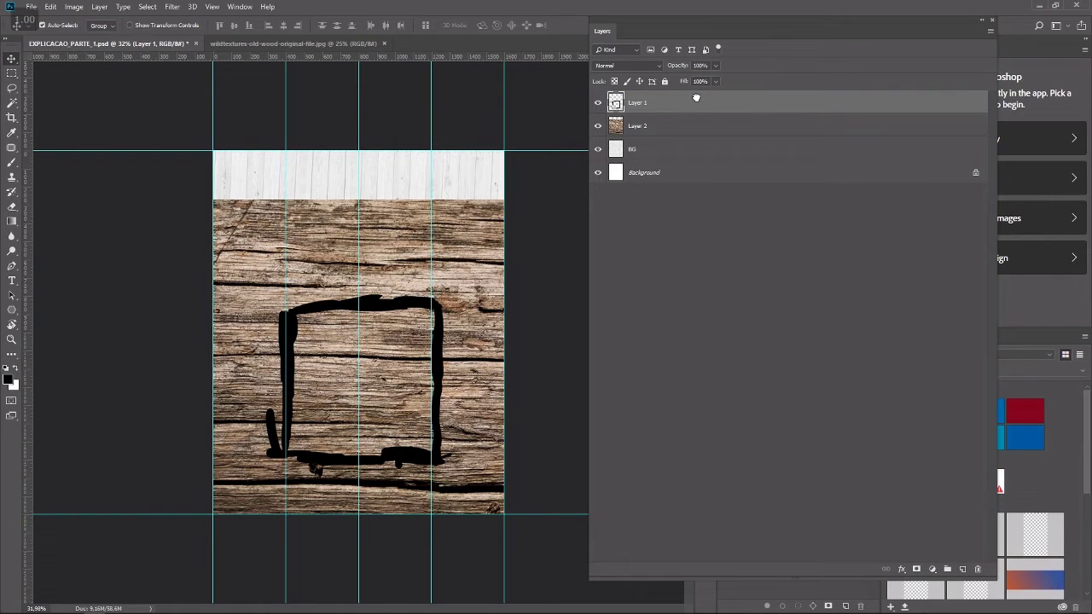
Mask the wood texture layer to a narrow vertical rectangle covering the left side of the sketched square.
click(12, 74)
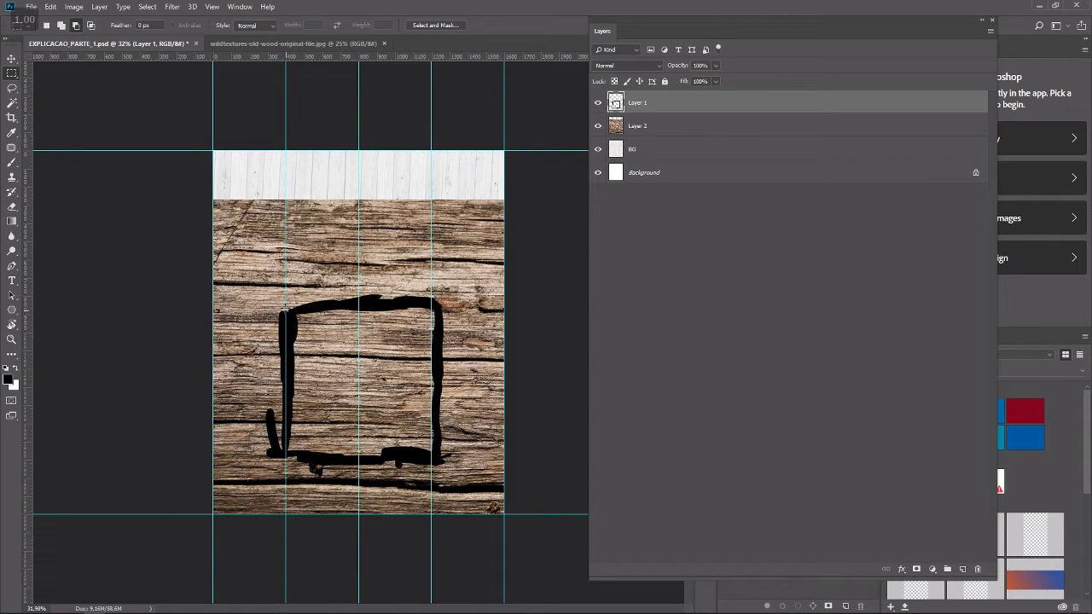
drag(277, 301, 302, 457)
click(619, 126)
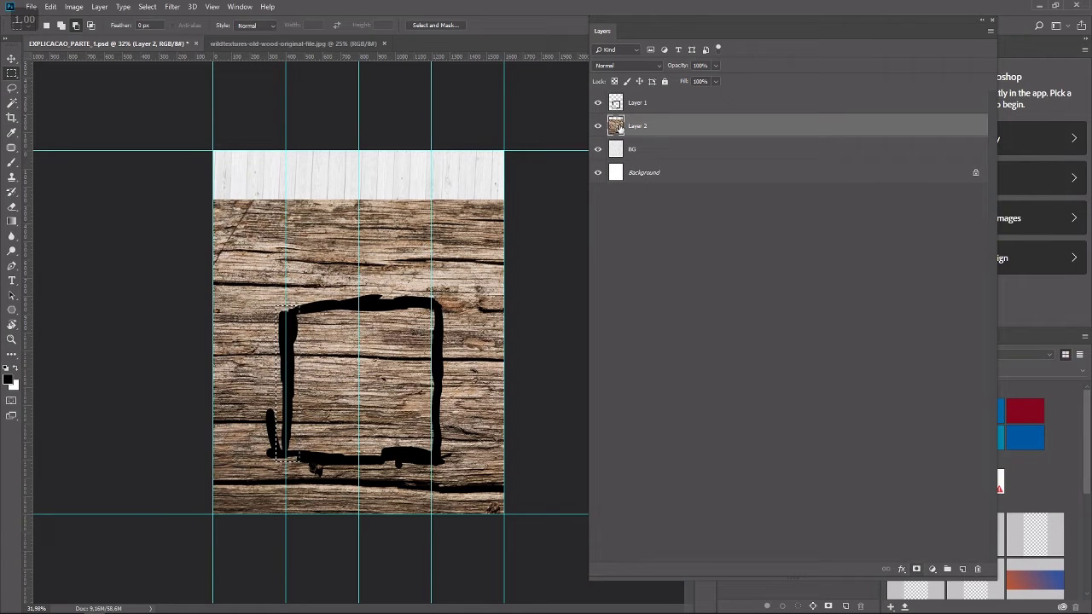
click(916, 569)
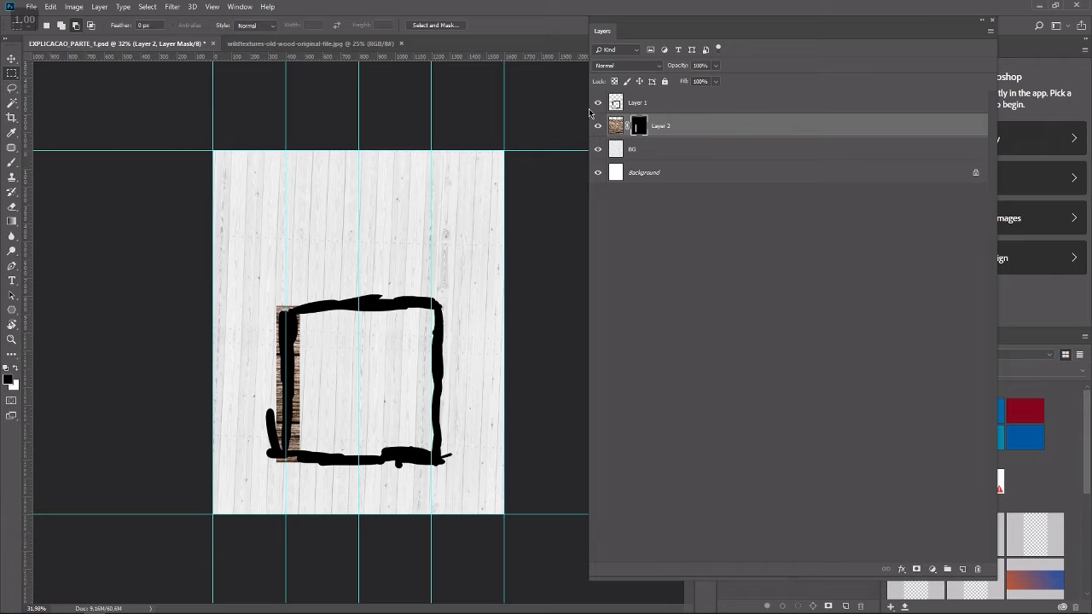
Check the masked wood plank with the sketch layer temporarily hidden, and hide the guides.
click(597, 102)
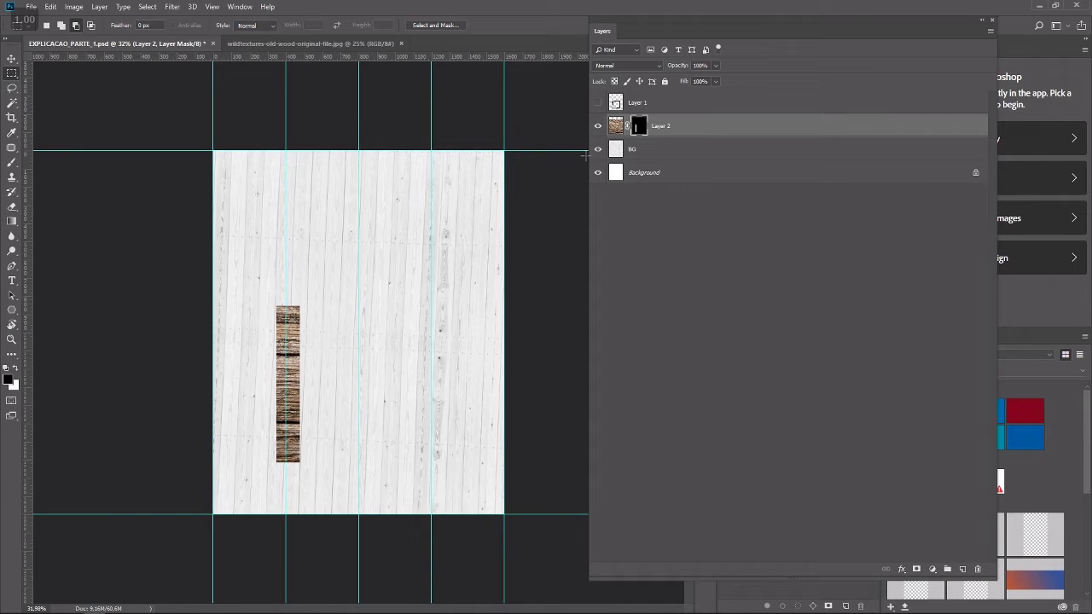
click(598, 102)
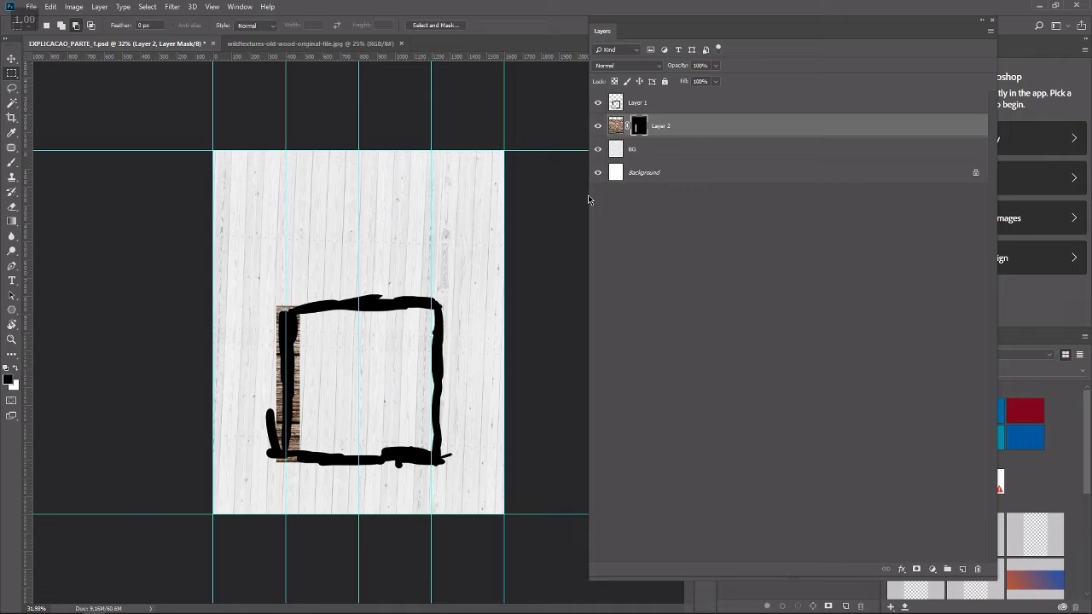
key(ctrl+semicolon)
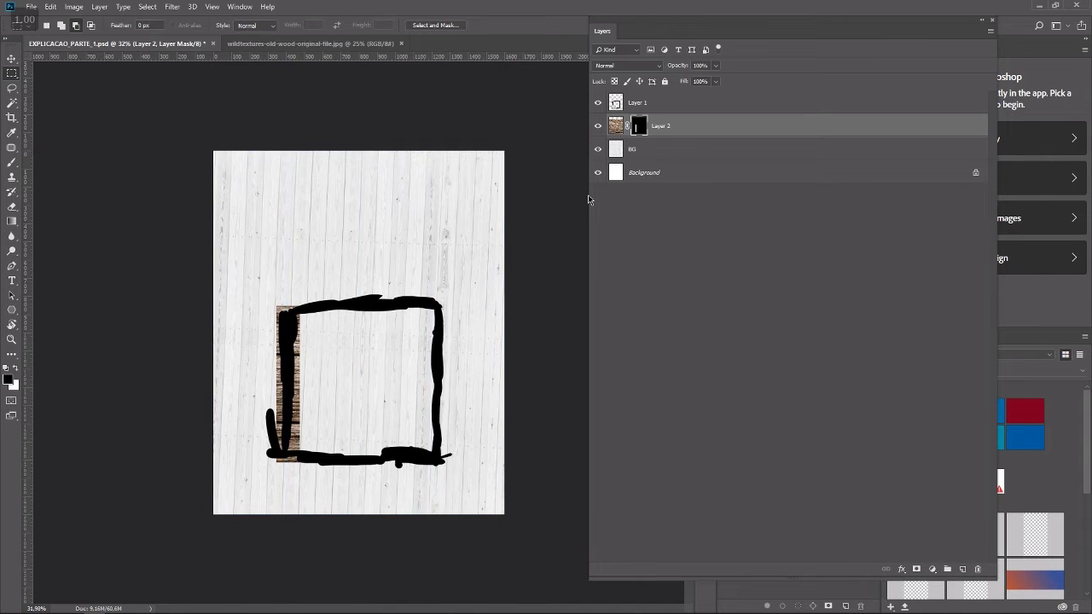
Duplicate the masked wood plank twice, placing one copy along the square's right side and another in its middle.
key(ctrl+2)
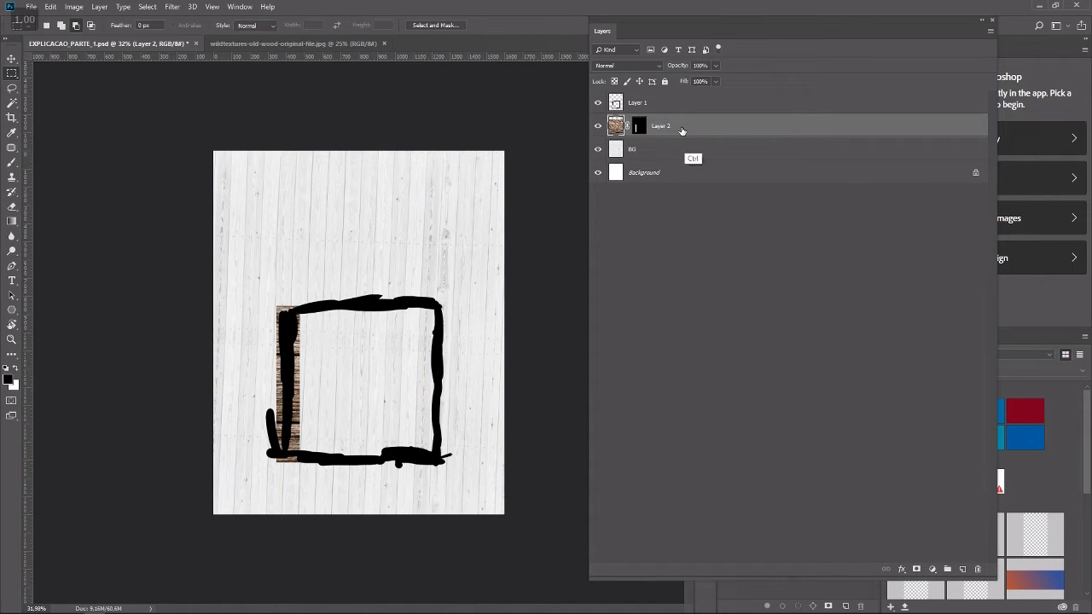
key(ctrl+j)
key(v)
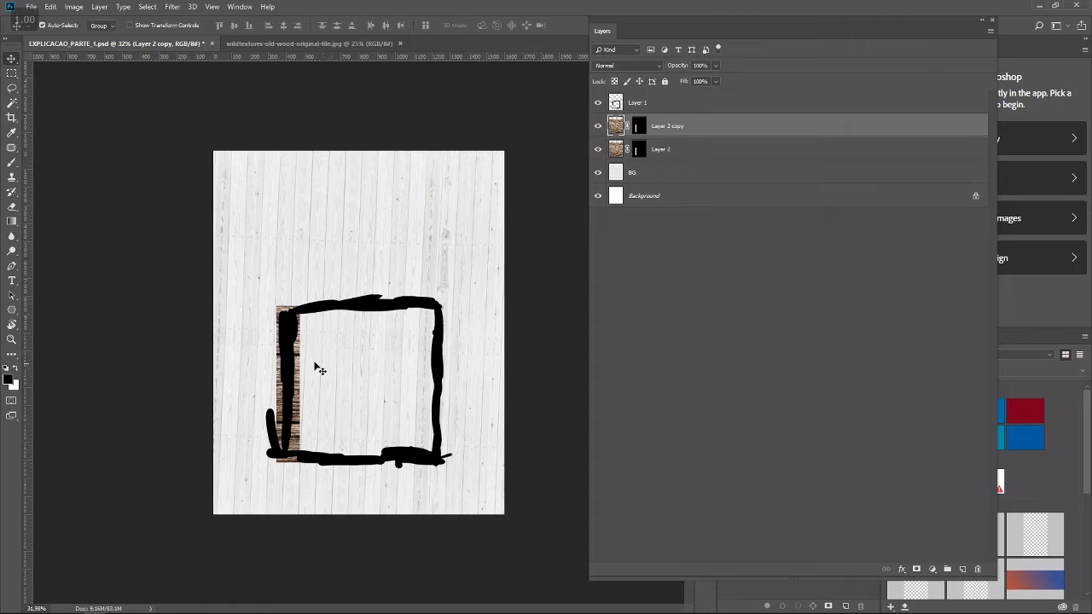
drag(298, 366, 370, 345)
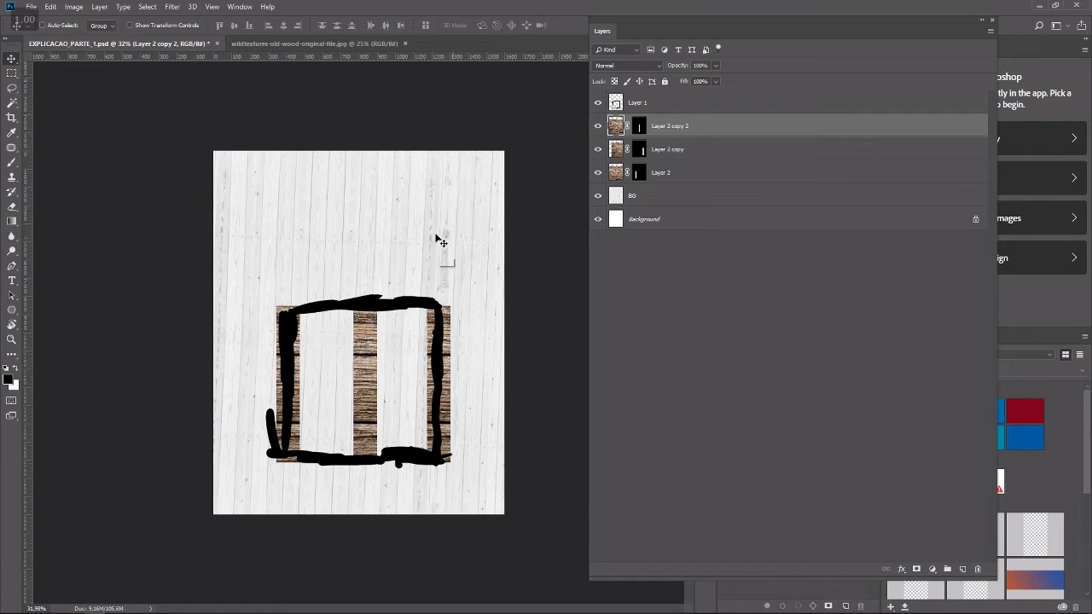
Rotate the middle plank 90° and place it along the square's top edge, and duplicate it along the bottom edge.
key(ctrl)
key(ctrl+t)
drag(173, 183, 608, 163)
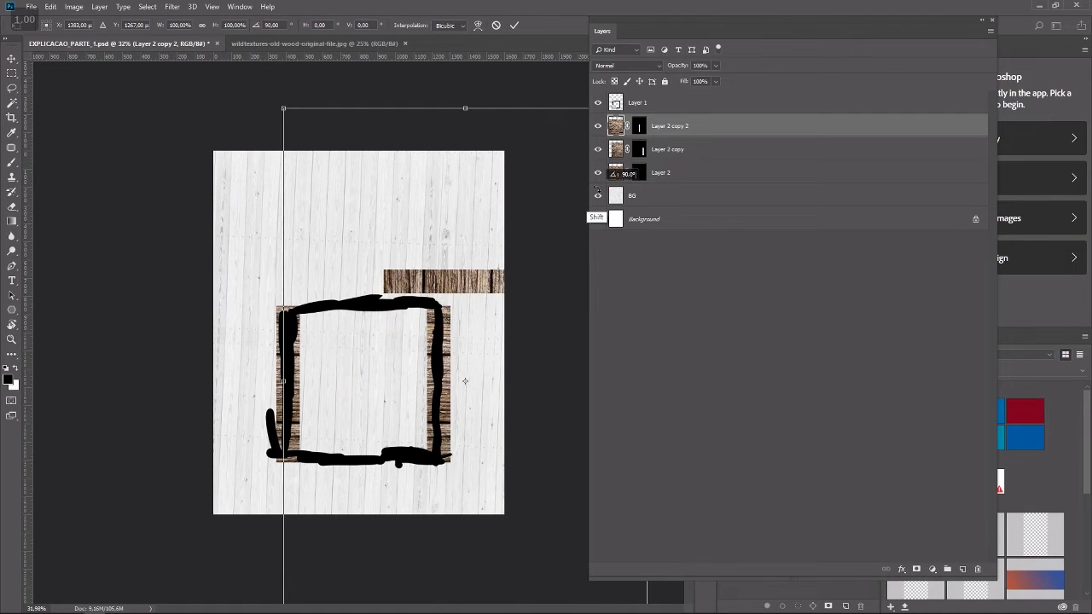
drag(483, 285, 378, 317)
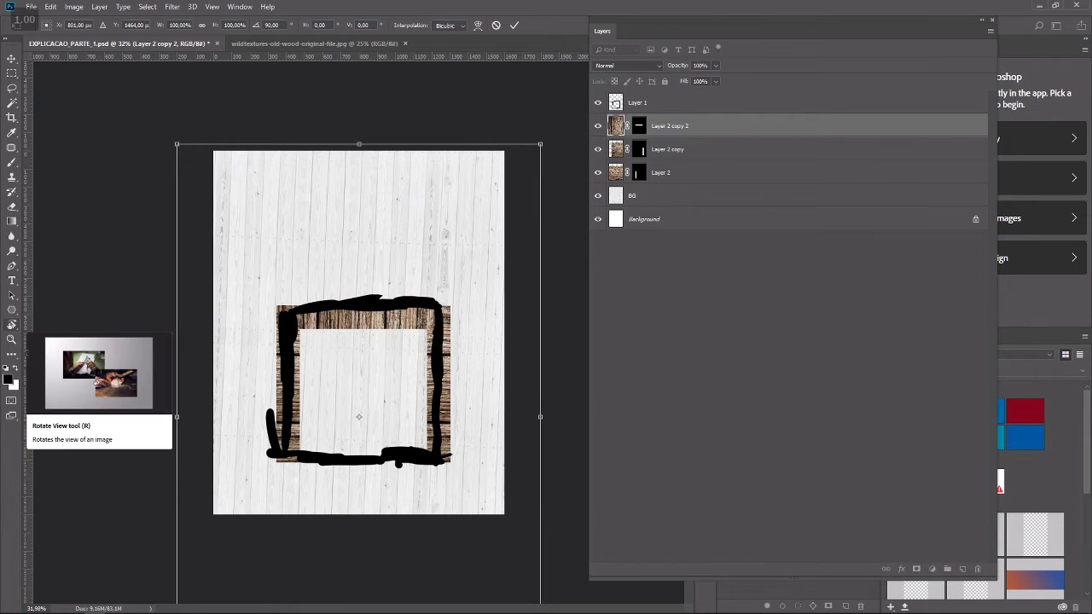
key(Return)
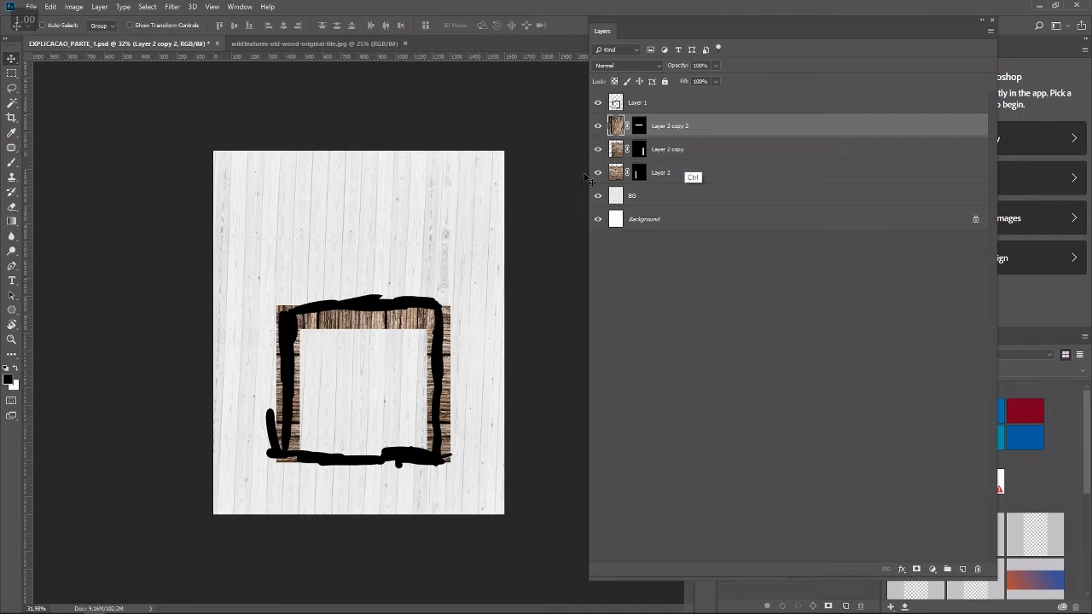
key(ctrl+j)
drag(374, 330, 364, 461)
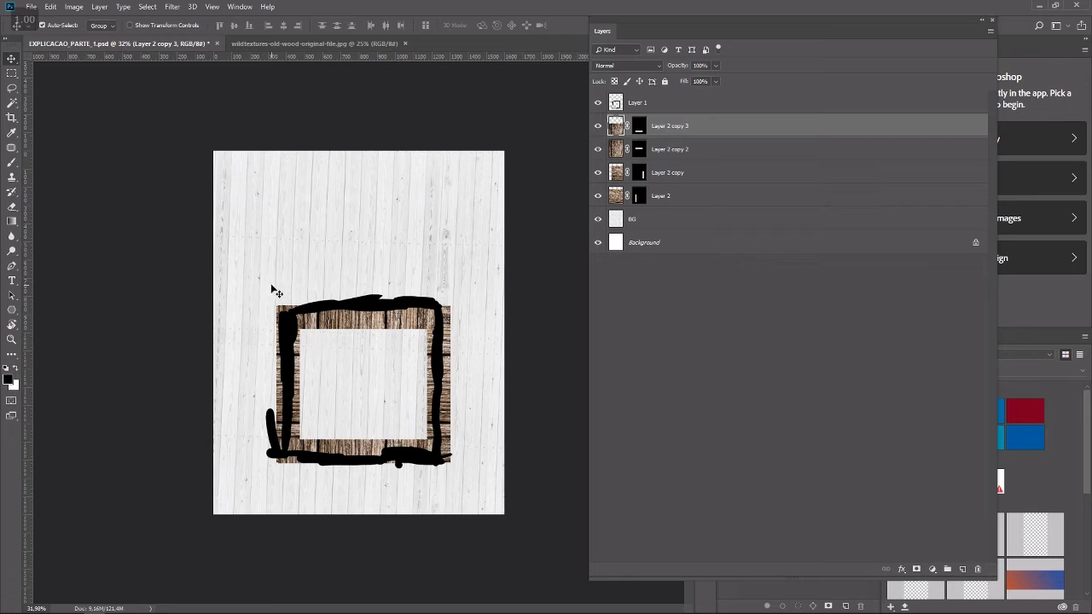
Open aviaoes-0353ed.jpg from the CAPITULO_6 folder and copy the couple photo into EXPLICACAO_PARTE_1.psd above the sketch layer.
click(665, 107)
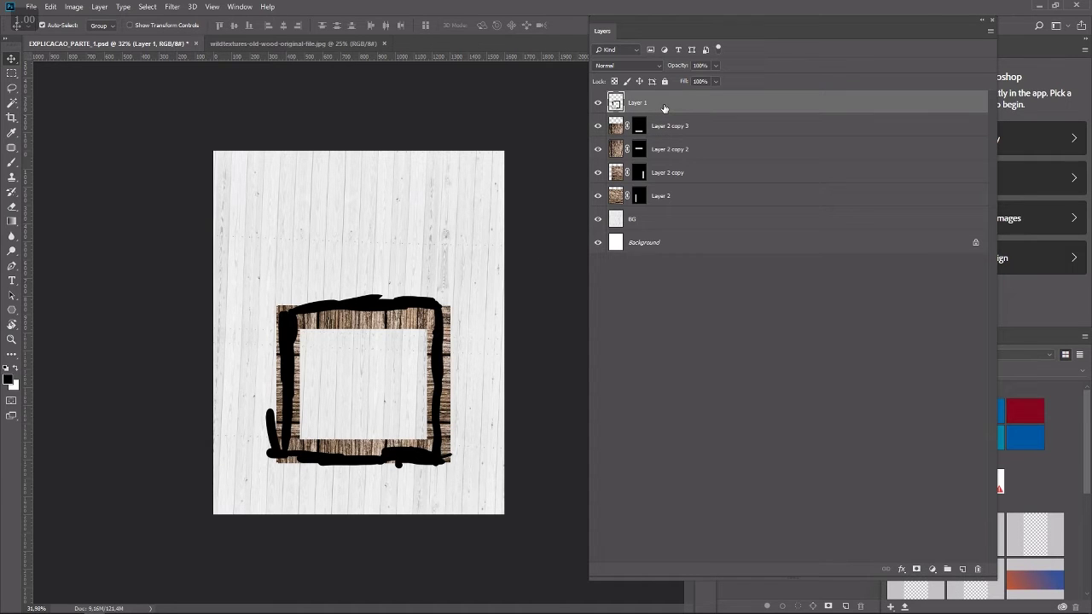
key(alt+Tab)
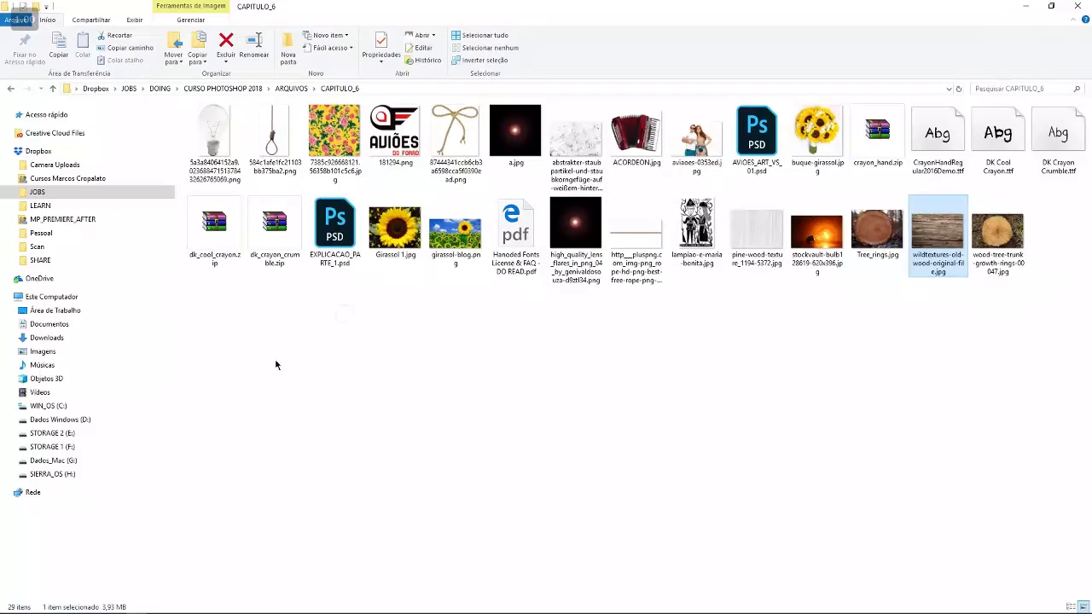
click(696, 145)
drag(695, 136, 510, 43)
key(alt+Tab)
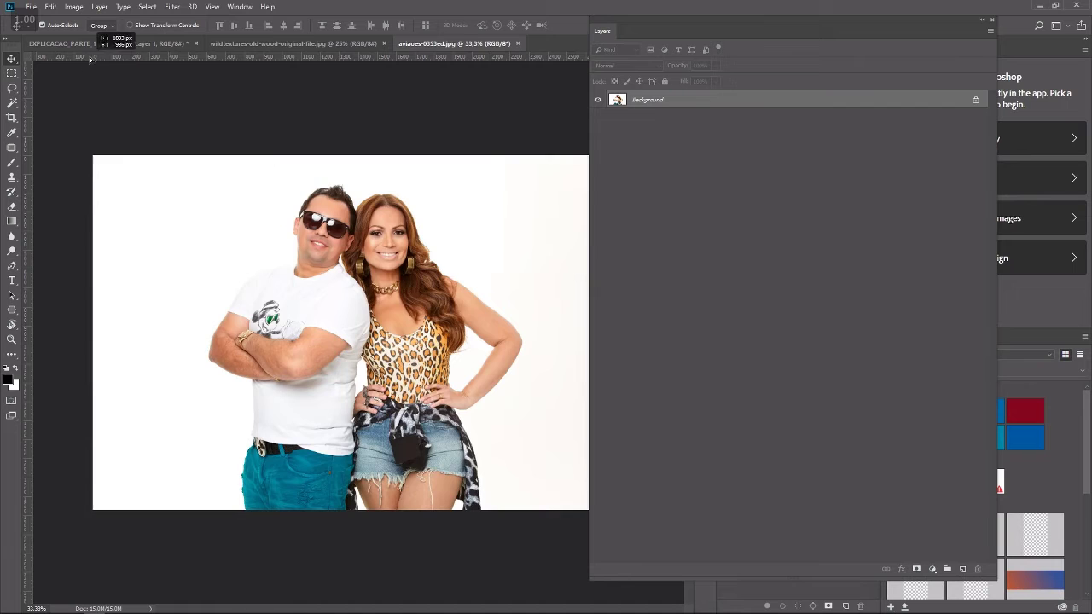
drag(90, 58, 323, 357)
Set the couple photo's opacity to 60%, scale it to about 75.5%, and position it over the wood frame.
key(6)
drag(367, 288, 386, 290)
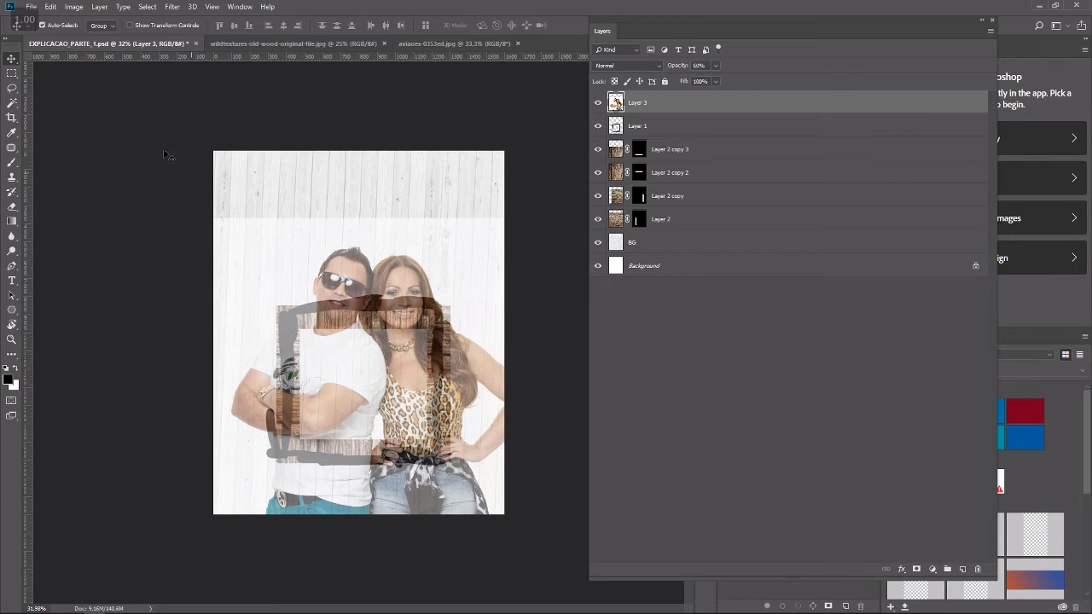
key(ctrl+t)
drag(119, 218, 195, 263)
mouse_move(383, 344)
mouse_down()
mouse_move(355, 346)
mouse_move(365, 355)
mouse_up()
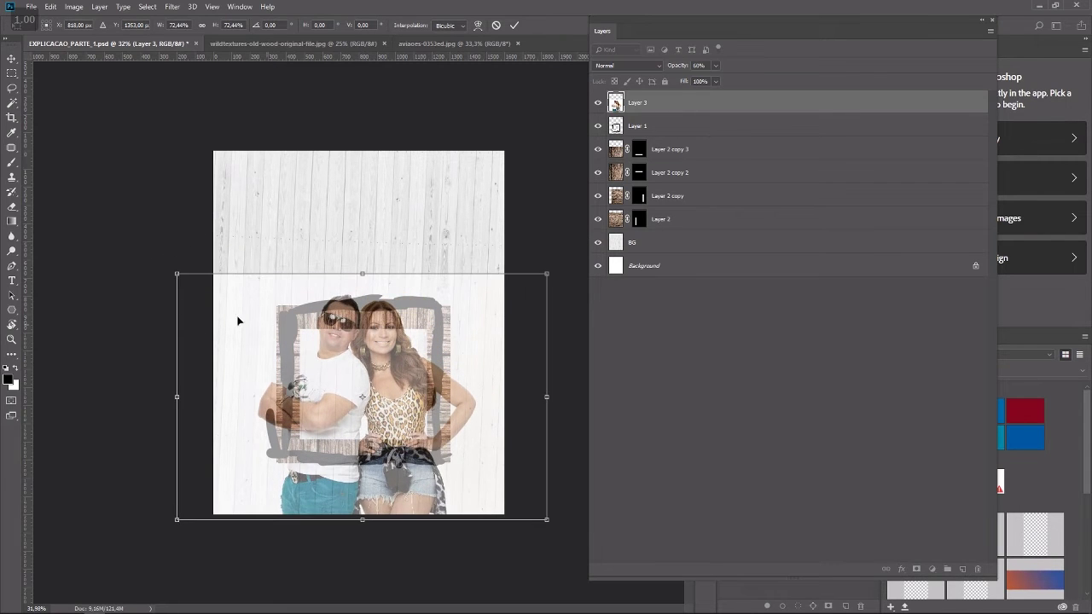
drag(177, 274, 170, 269)
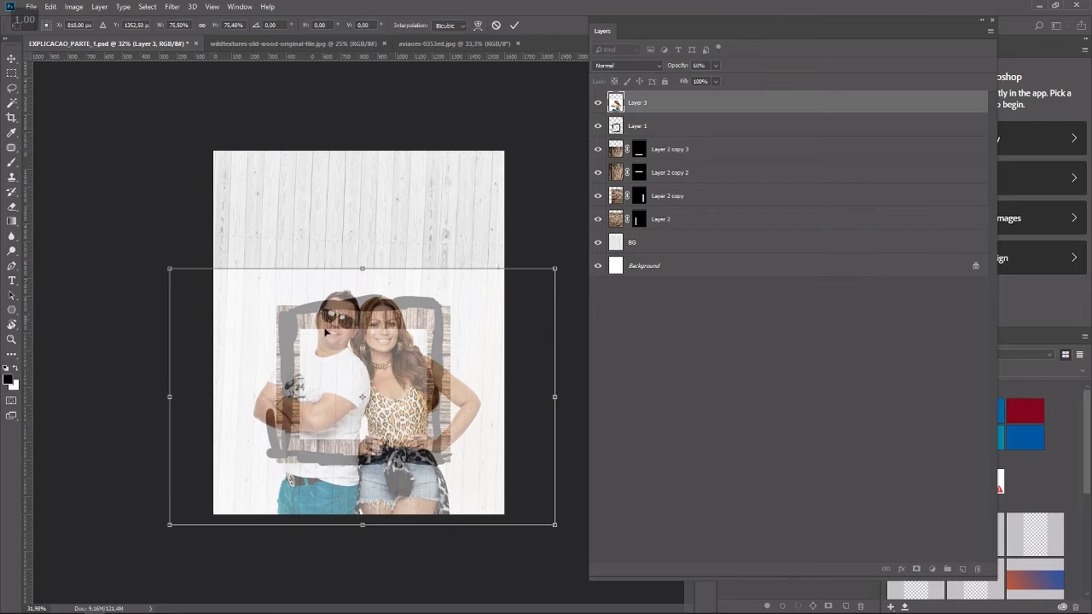
mouse_move(334, 346)
mouse_down()
mouse_move(344, 356)
mouse_move(341, 345)
mouse_up()
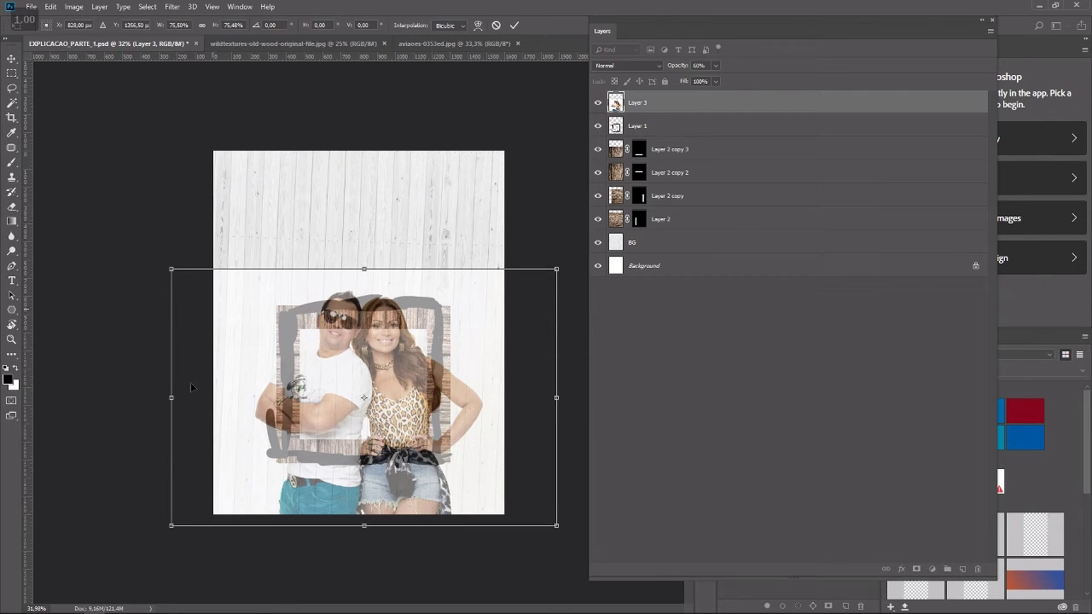
key(Return)
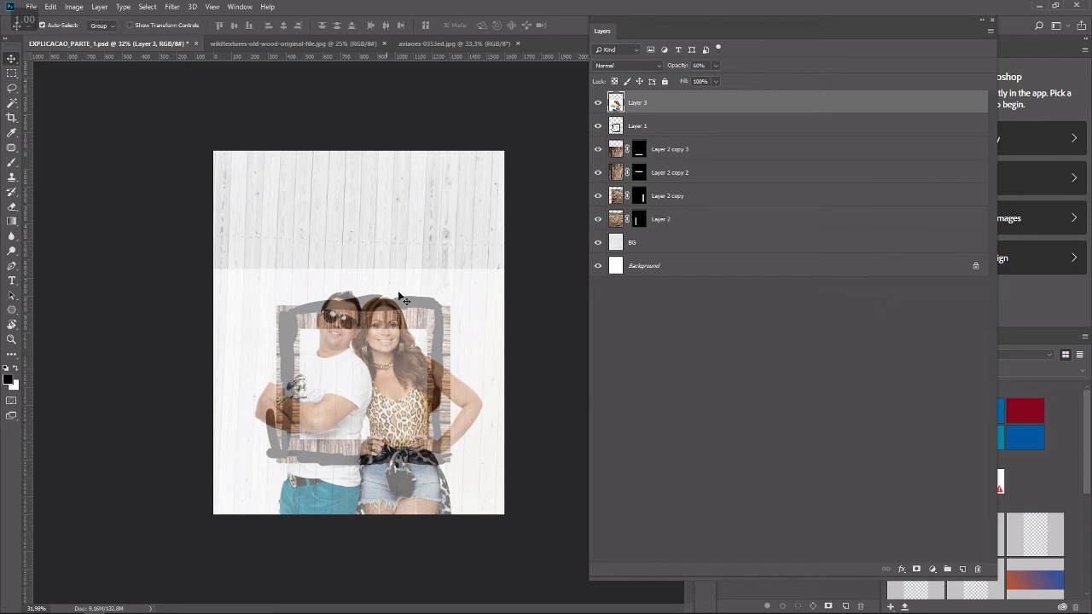
Hide the black sketch layer and the couple photo layer, and examine the wood frame's grain up close.
click(650, 125)
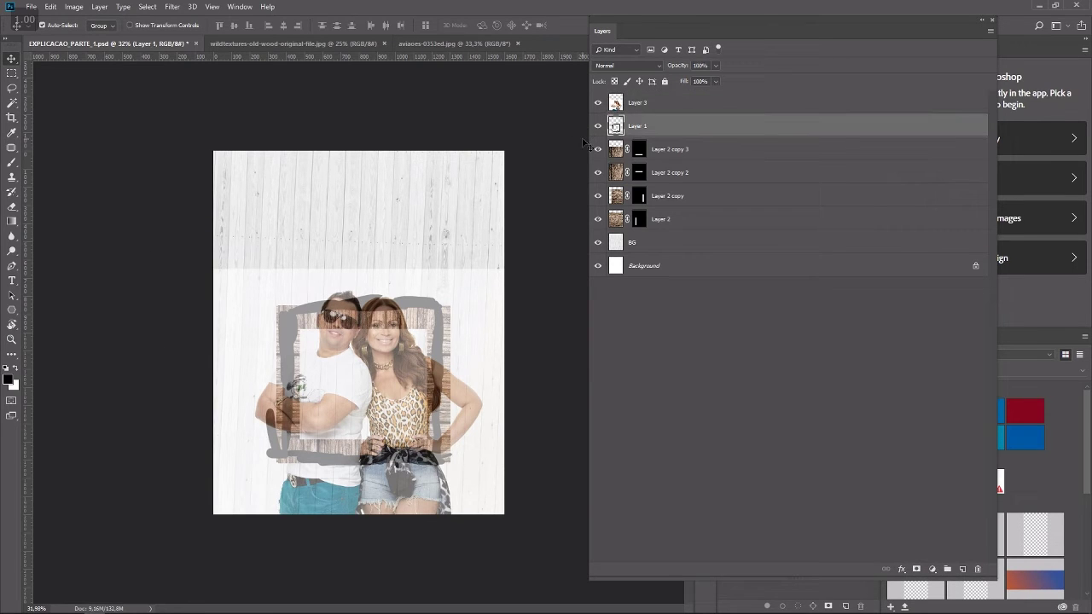
click(597, 125)
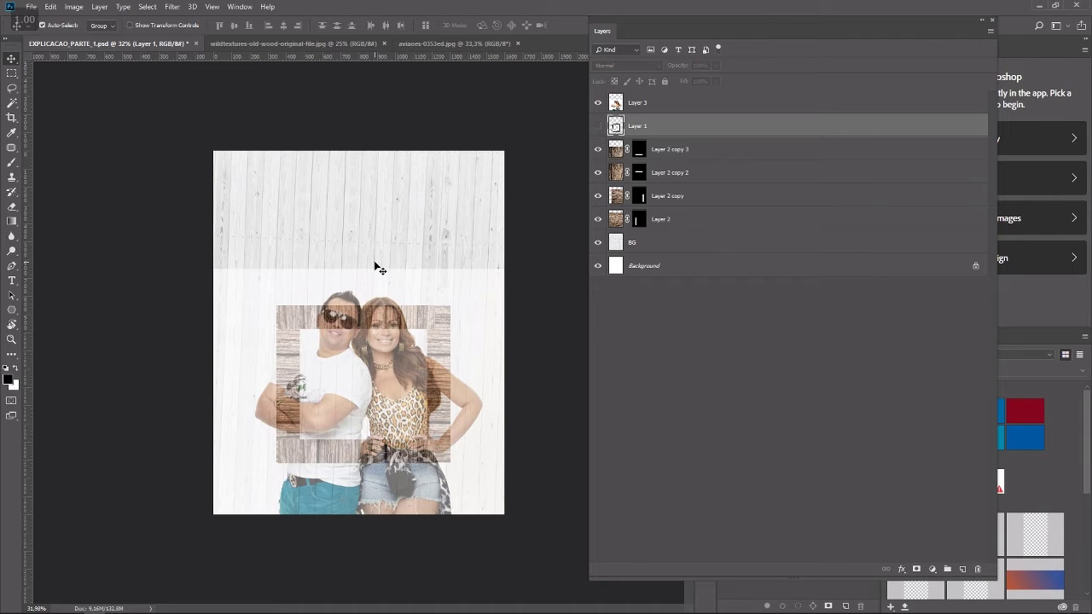
click(597, 103)
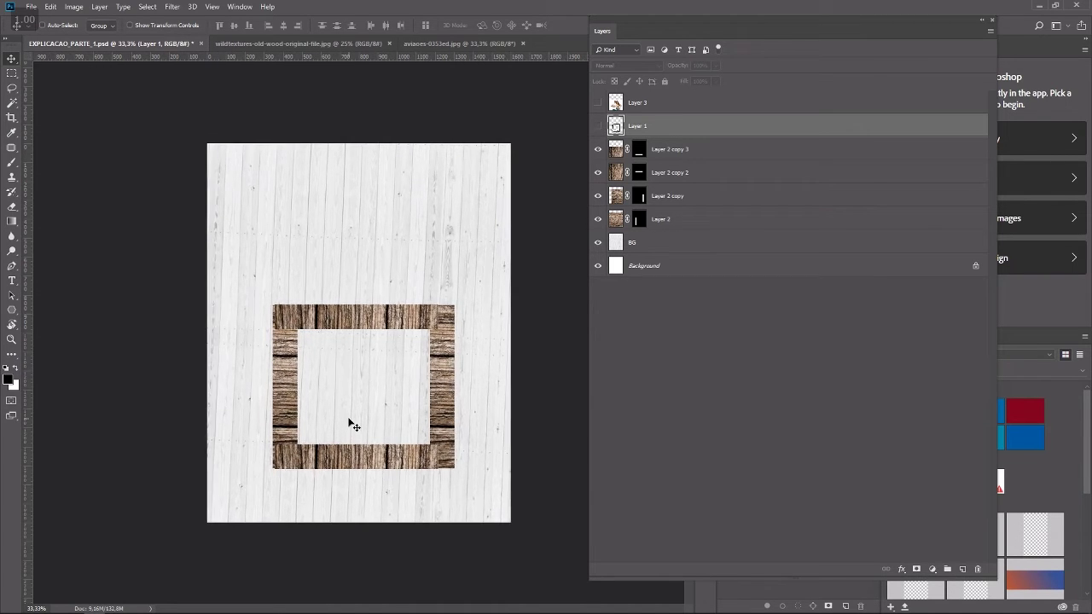
key(ctrl+plus)
key(ctrl+plus)
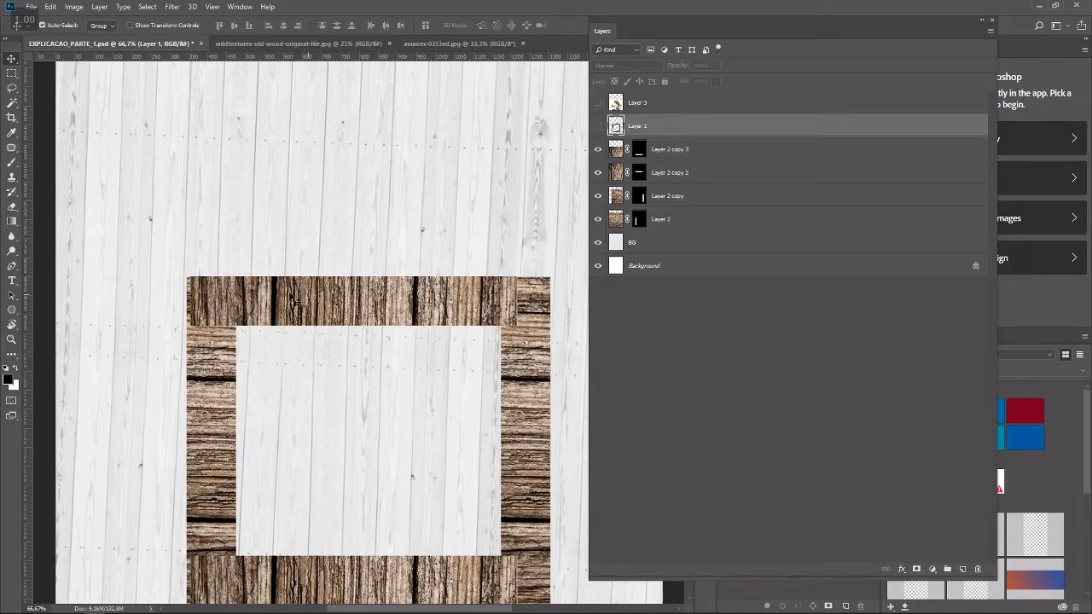
drag(353, 353, 347, 247)
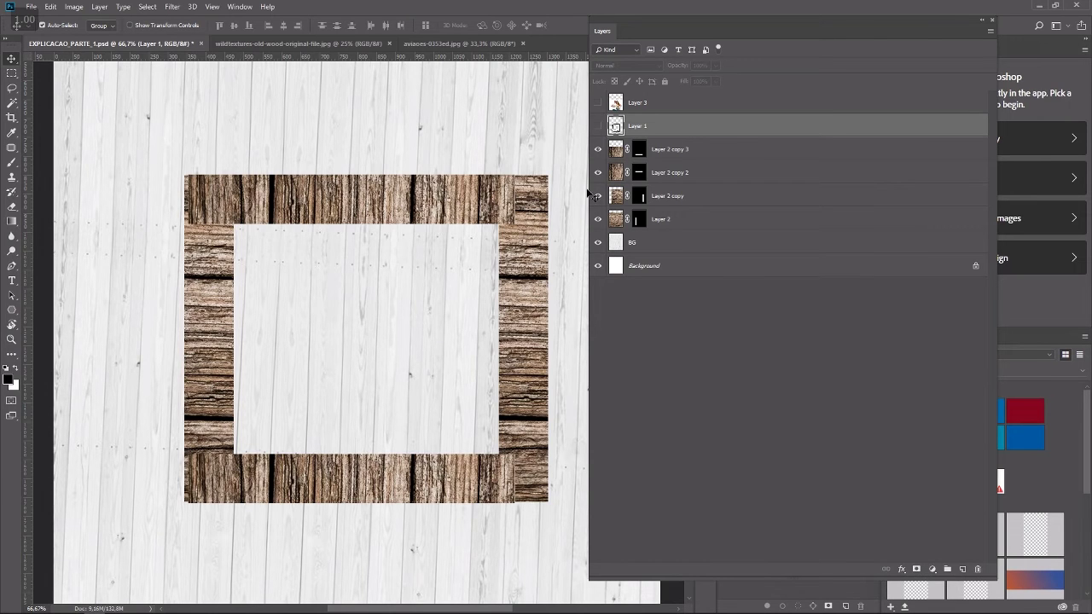
Unlink the top plank's texture from its mask and rotate only the texture 90° so the grain runs horizontally.
click(404, 192)
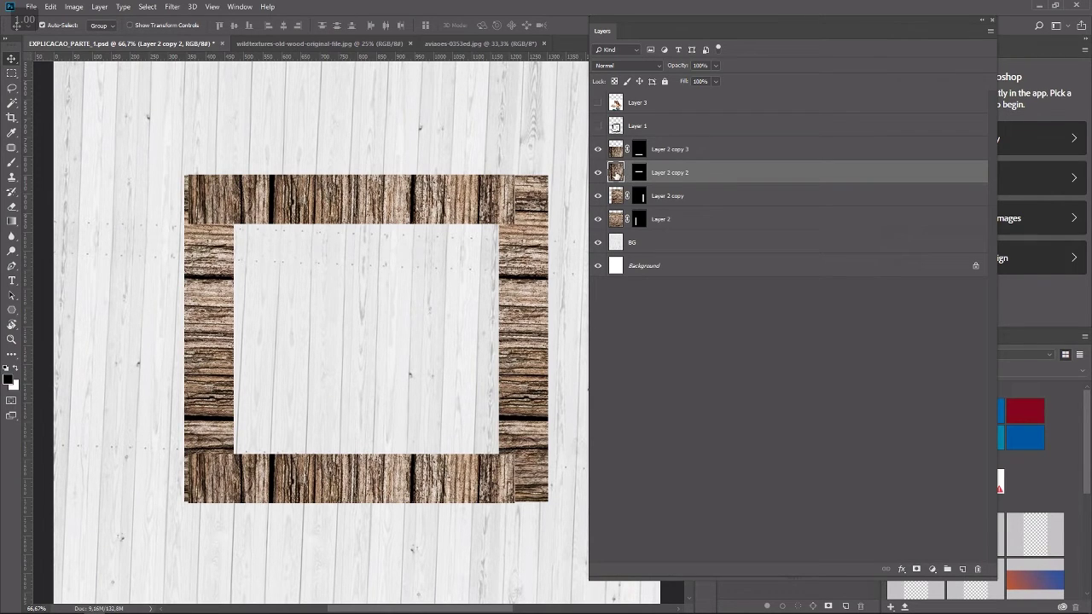
key(ctrl+t)
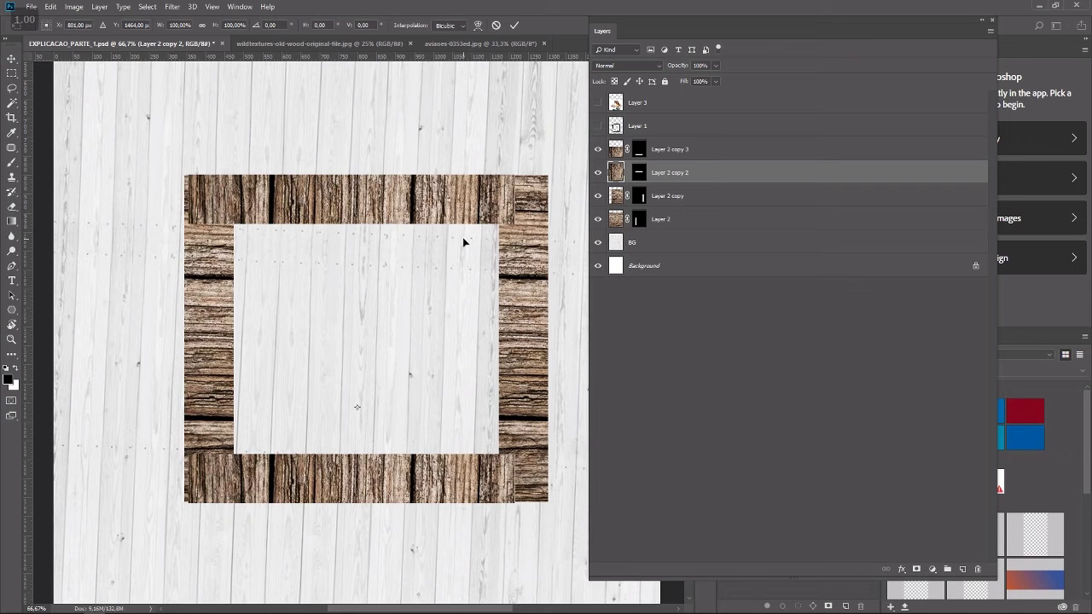
key(ctrl+minus)
key(ctrl+minus)
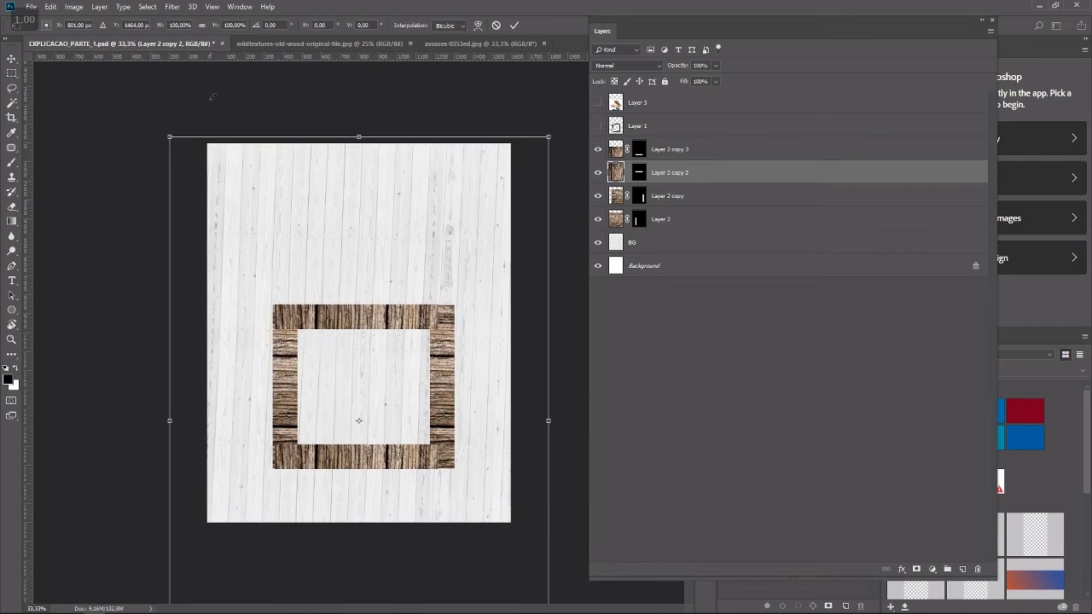
drag(157, 125, 534, 295)
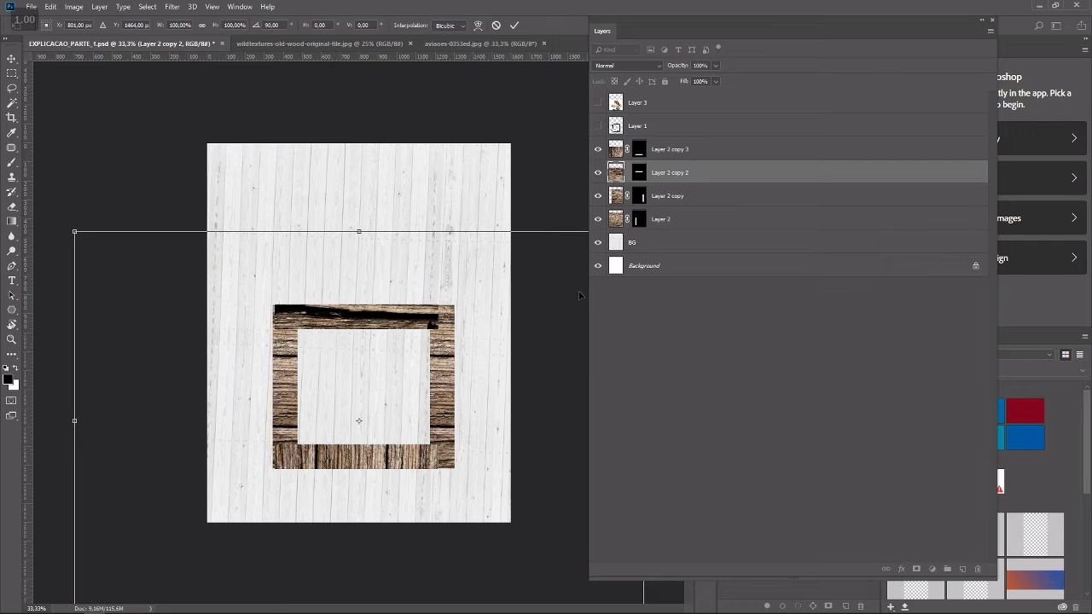
Scale the top plank's texture to about 38.7% and reposition it so that it fills the plank's mask.
drag(74, 231, 237, 338)
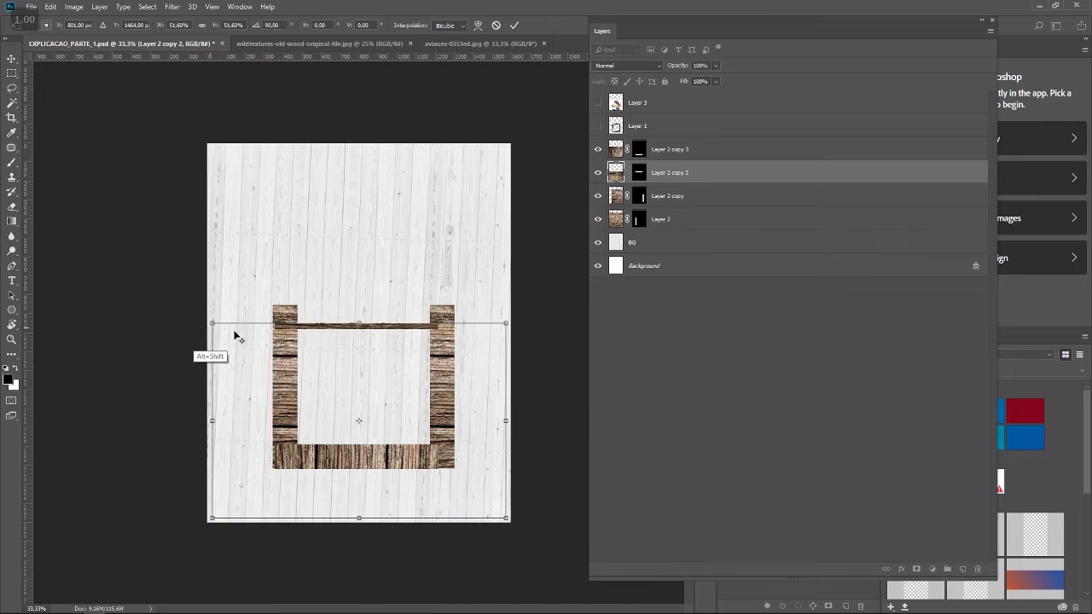
drag(327, 378, 327, 339)
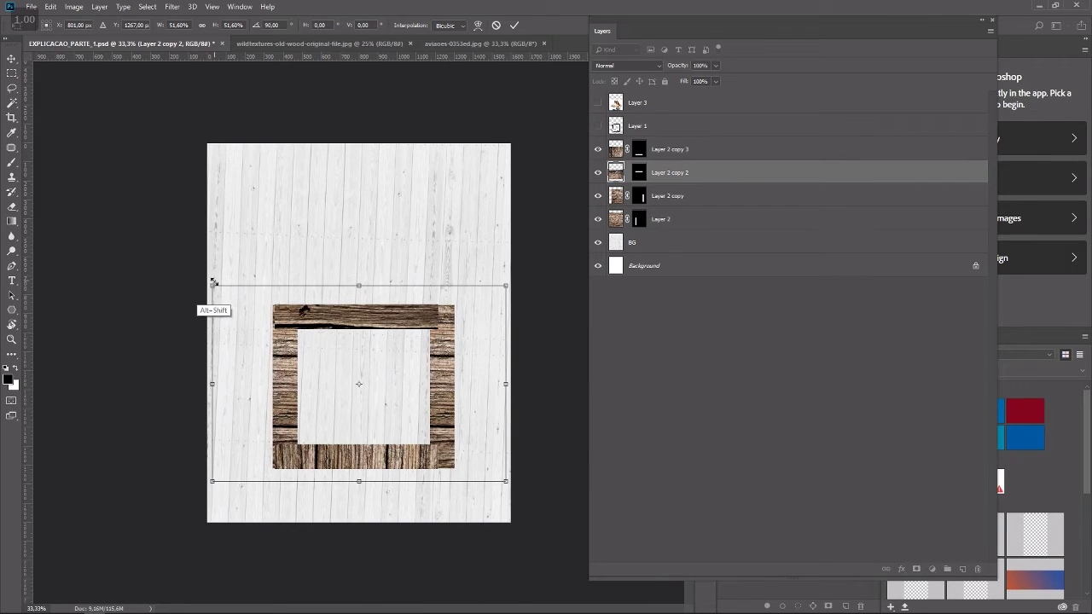
drag(213, 283, 235, 301)
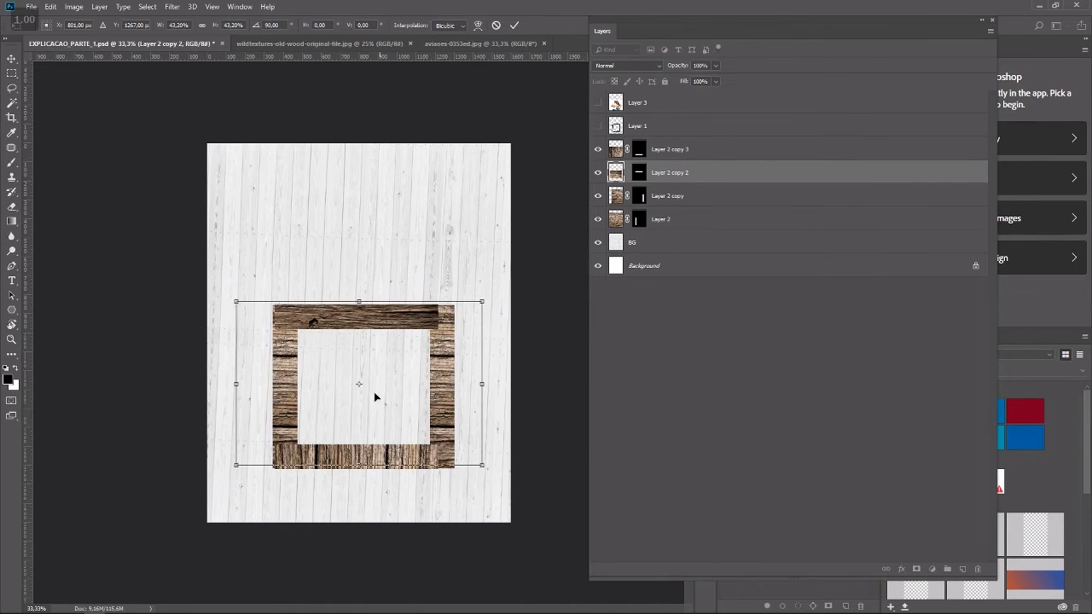
drag(347, 350, 345, 353)
drag(482, 303, 469, 310)
drag(369, 368, 362, 374)
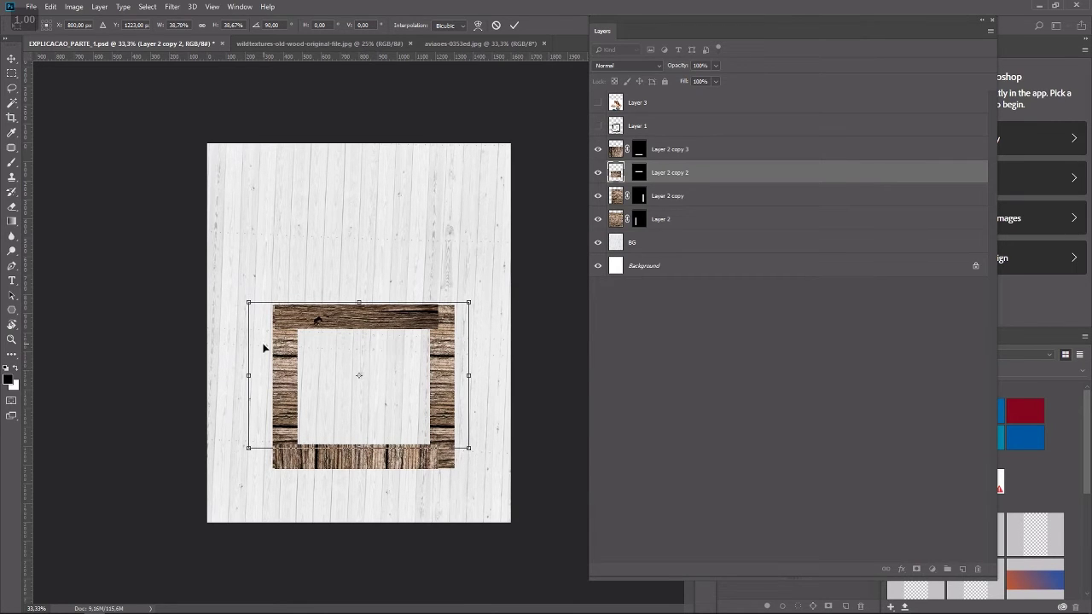
key(Return)
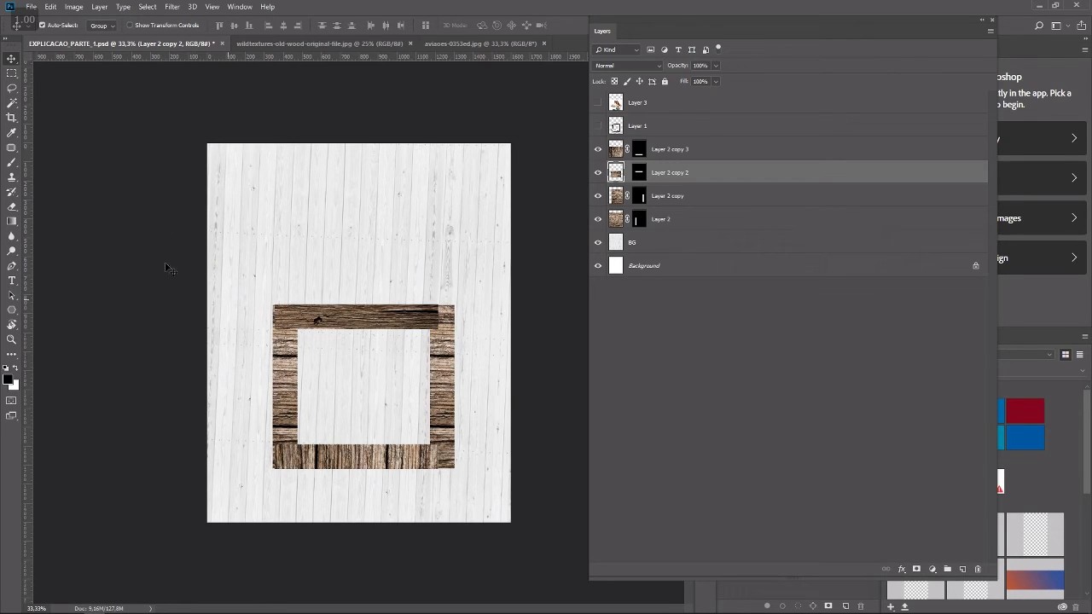
Unlink the left plank's texture from its mask, rotate it 90° to vertical grain, and shrink and reposition it inside the mask.
click(282, 348)
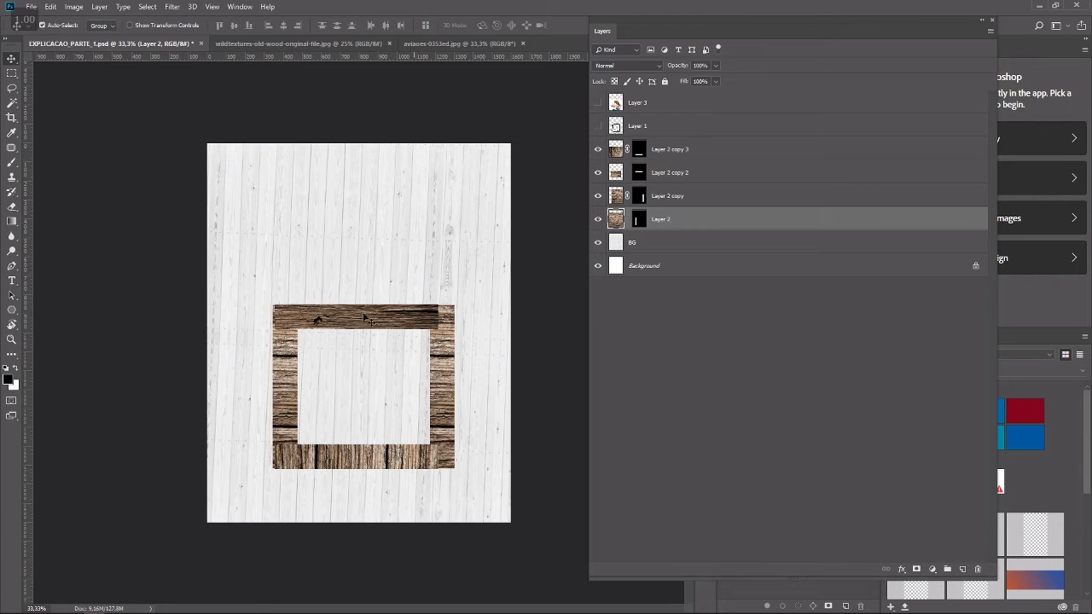
key(ctrl+t)
drag(100, 172, 516, 198)
drag(198, 99, 276, 215)
drag(346, 357, 331, 323)
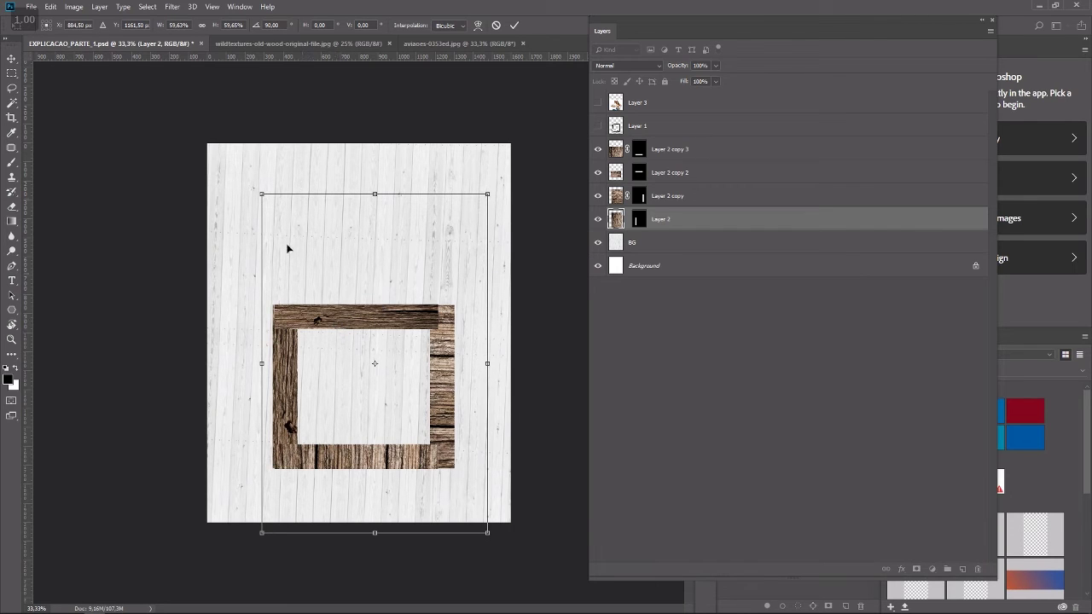
drag(262, 193, 279, 217)
drag(327, 358, 266, 406)
key(Return)
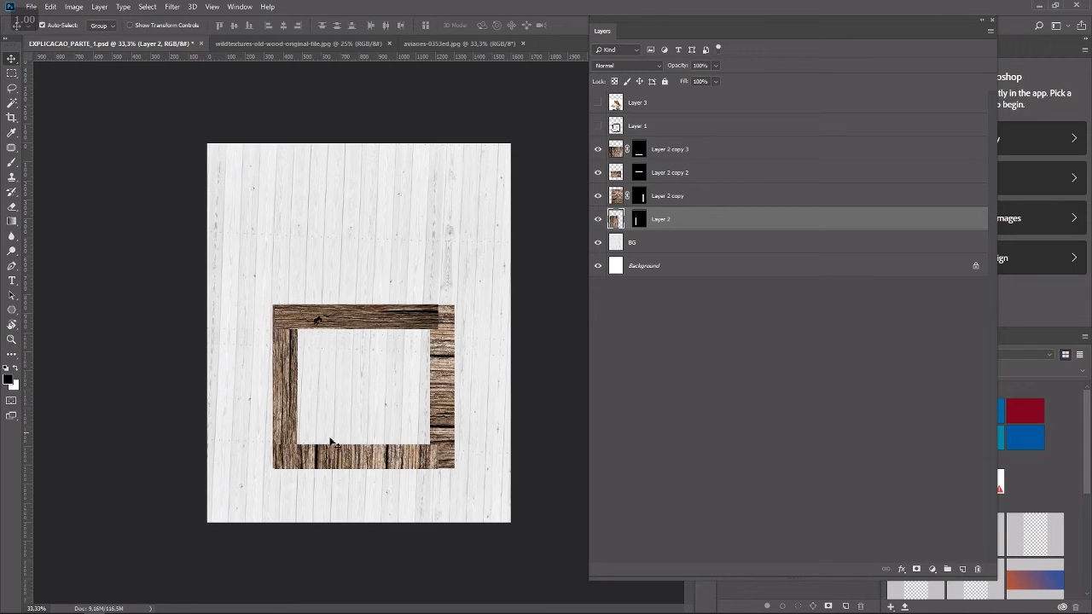
Unlink the bottom plank's texture from its mask, scale it to about 47%, rotate it to about 86° for horizontal grain and reposition it.
click(350, 462)
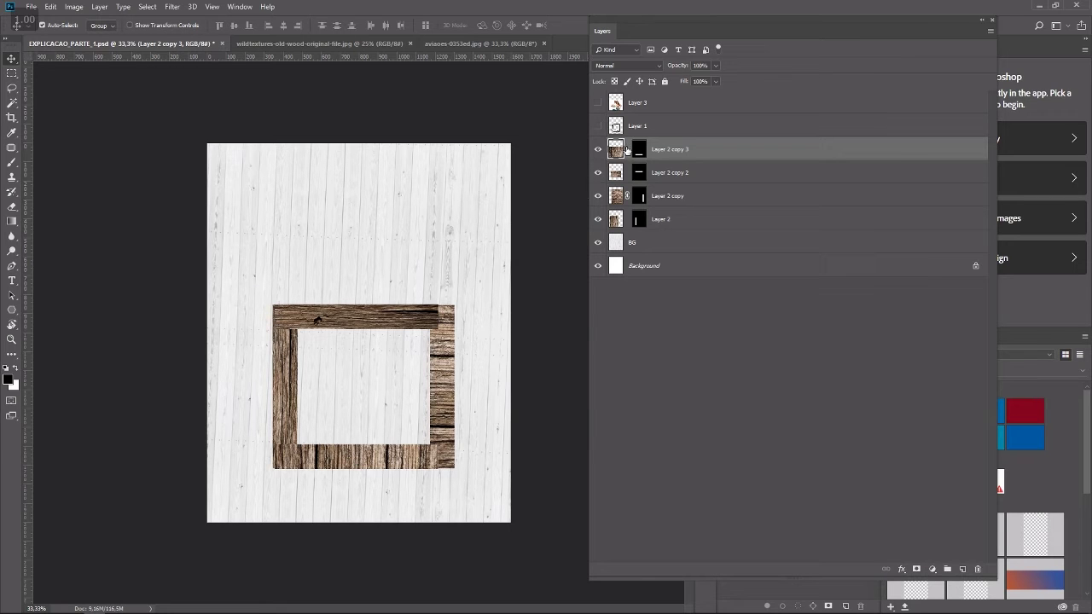
key(ctrl+t)
drag(196, 297, 302, 431)
drag(225, 395, 546, 465)
drag(434, 479, 417, 409)
drag(364, 480, 356, 366)
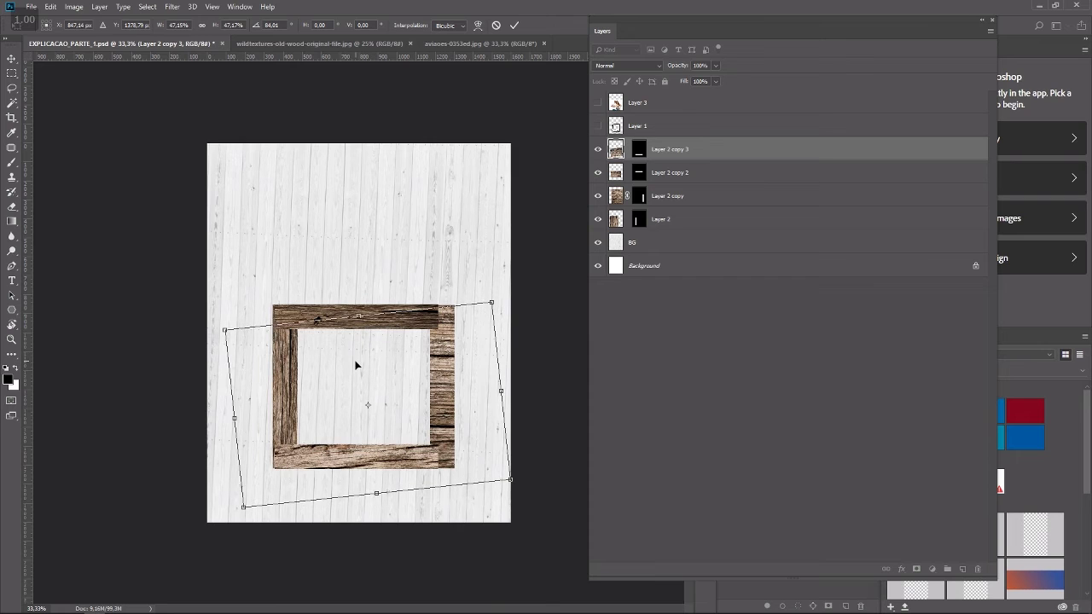
drag(359, 296, 364, 294)
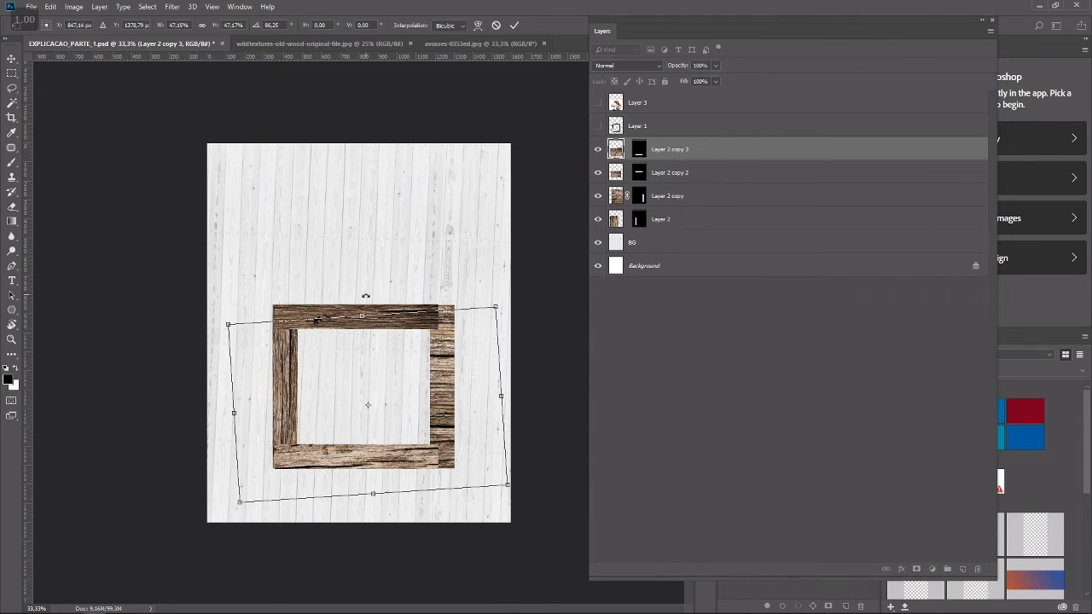
key(Return)
Unlink the right plank's texture from its mask, rotate it 90° to vertical grain, and shrink and reposition it inside the mask.
click(452, 361)
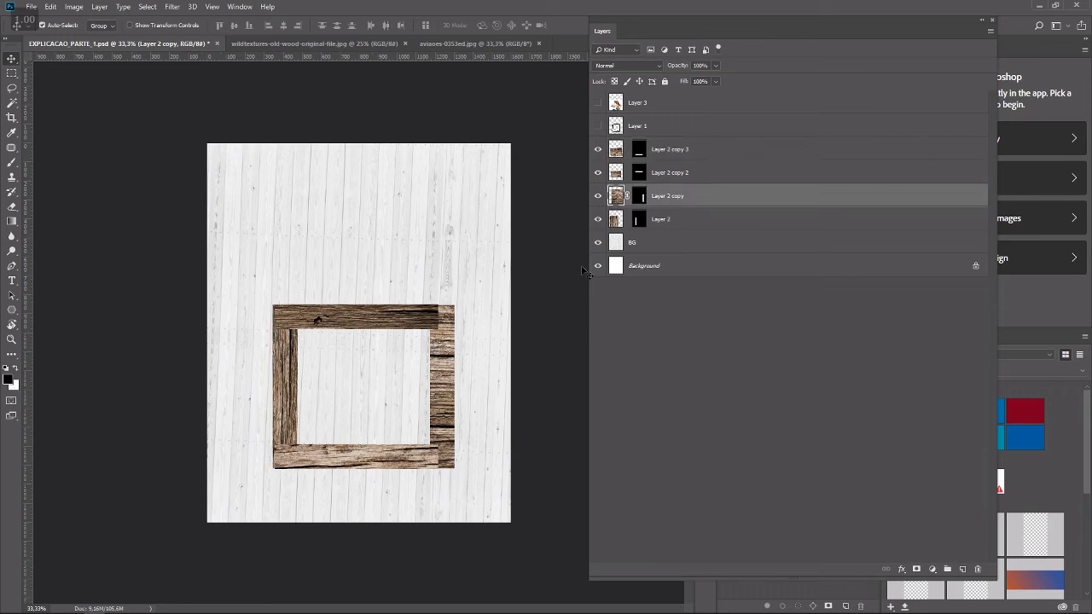
key(ctrl+t)
drag(285, 169, 647, 313)
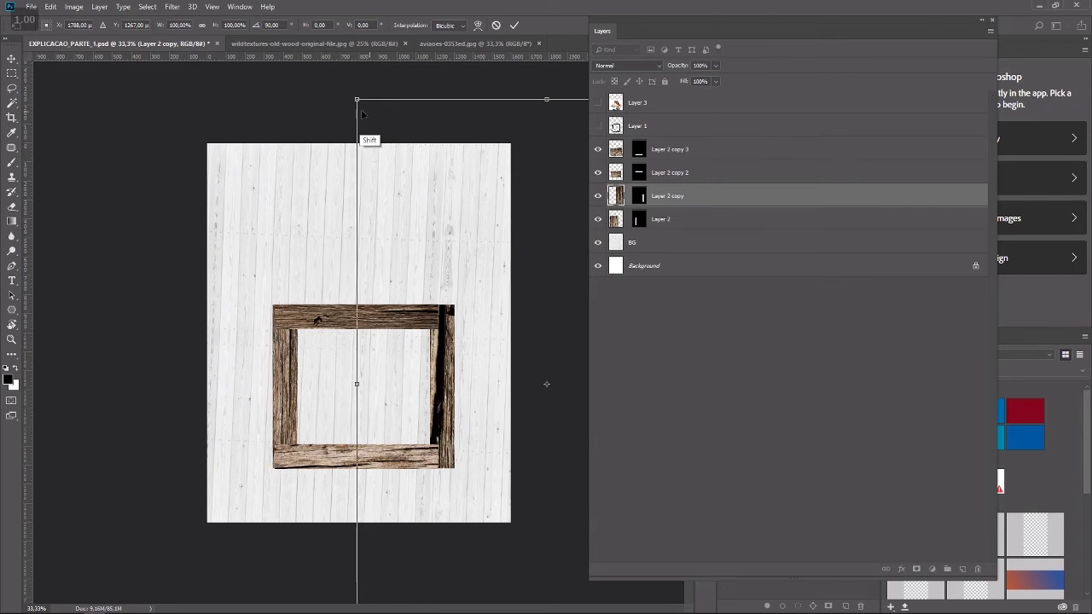
drag(357, 102, 452, 231)
drag(500, 300, 396, 359)
key(Return)
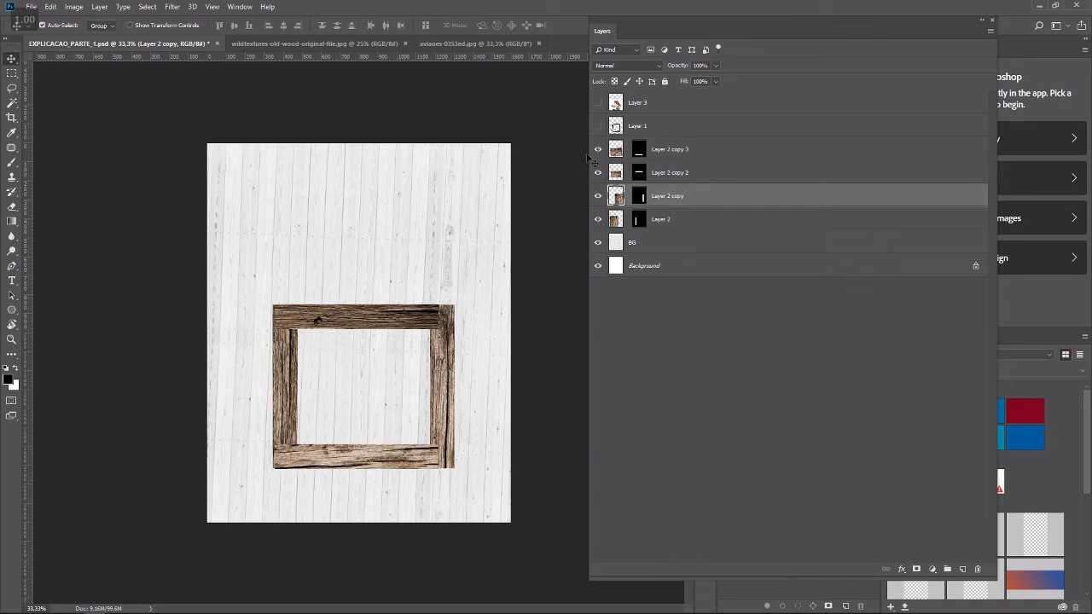
Check the black sketch against the wood frame and delete the sketch layer.
click(635, 127)
click(598, 125)
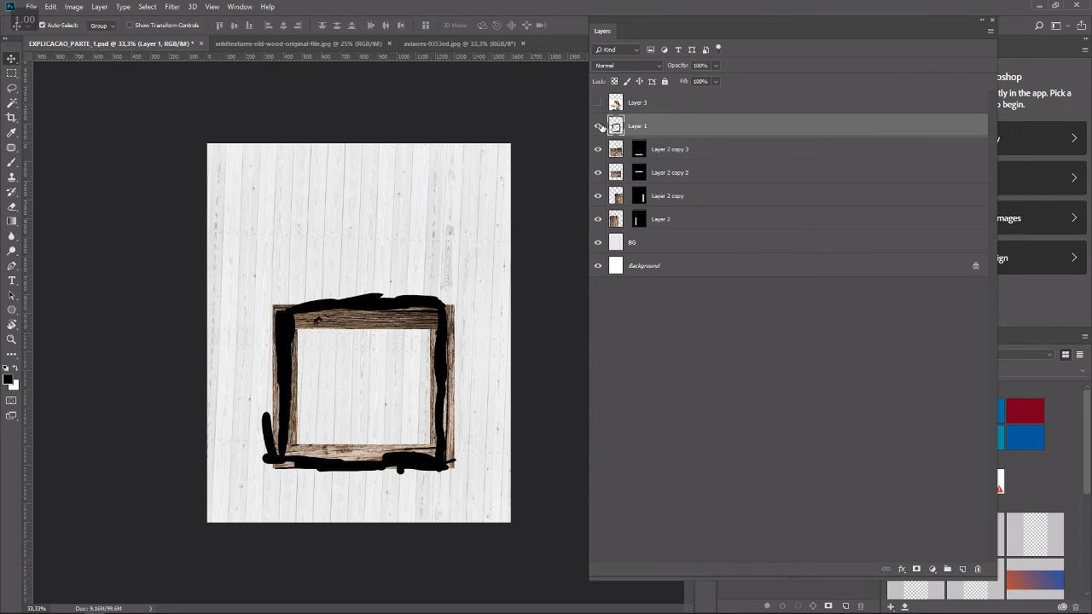
click(598, 125)
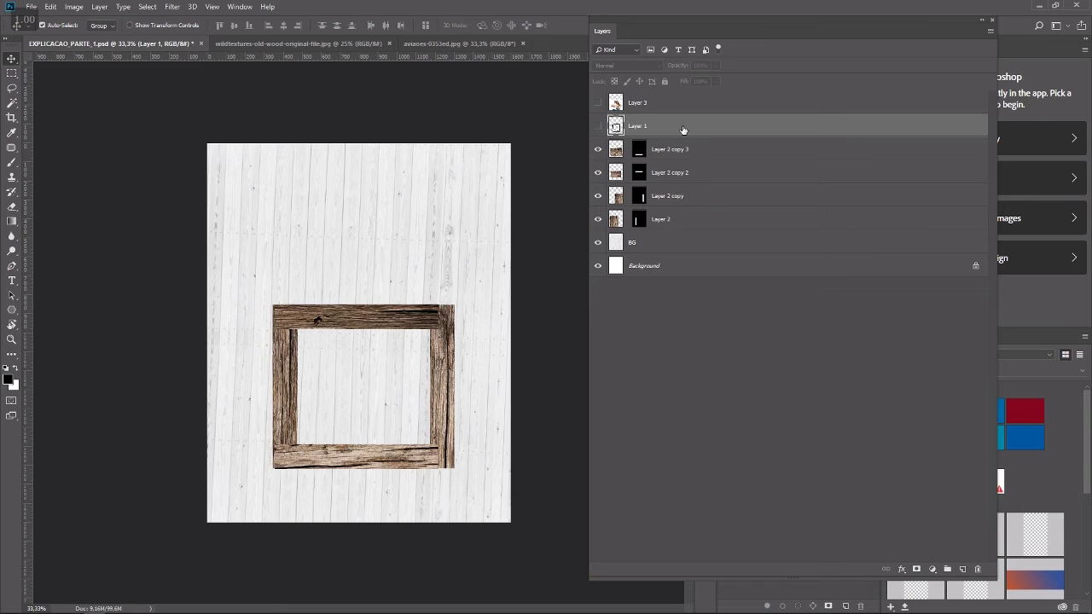
key(Delete)
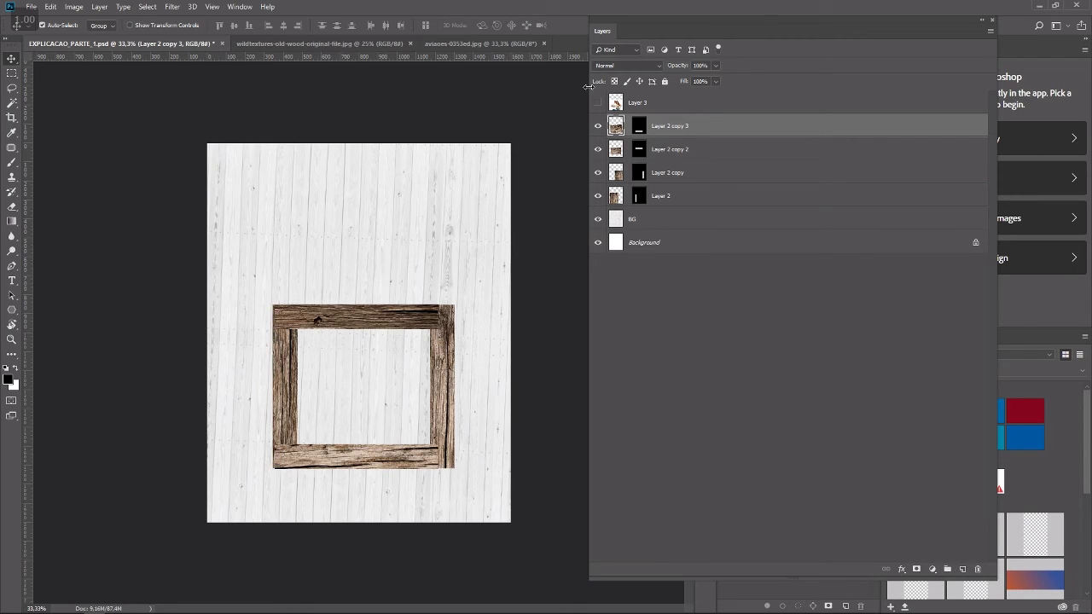
Transform only the top plank's mask from its lower edge, reducing its height to about 83.85%.
click(616, 149)
click(616, 173)
click(618, 196)
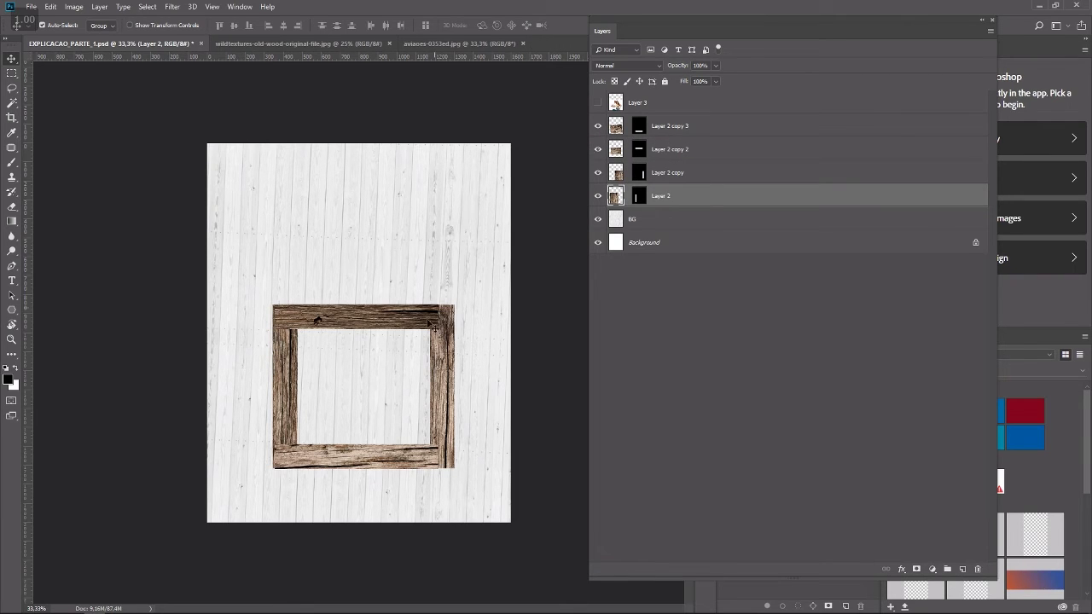
click(339, 330)
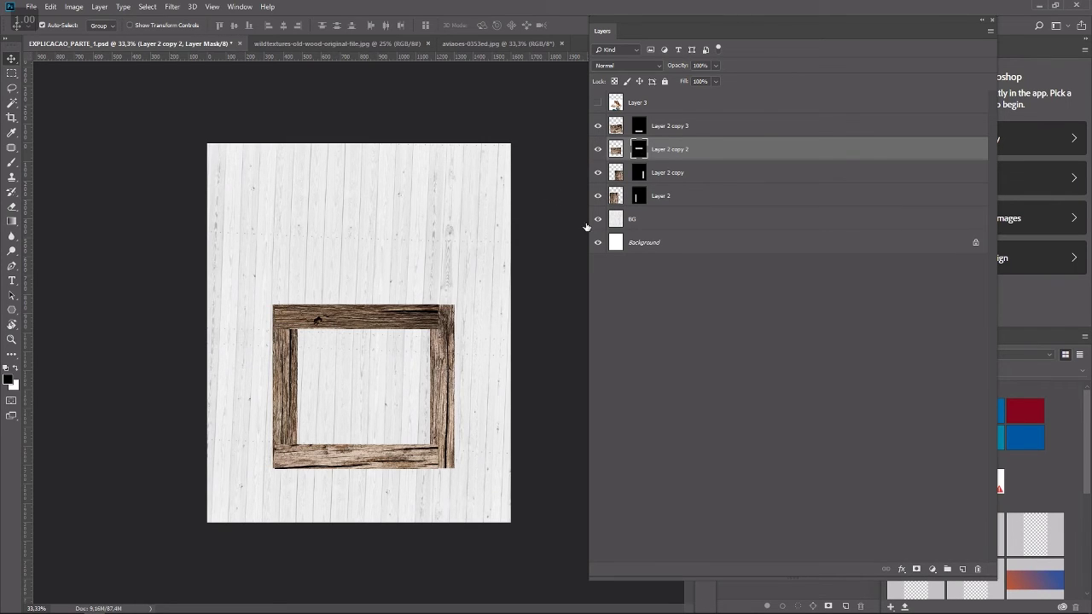
key(ctrl+t)
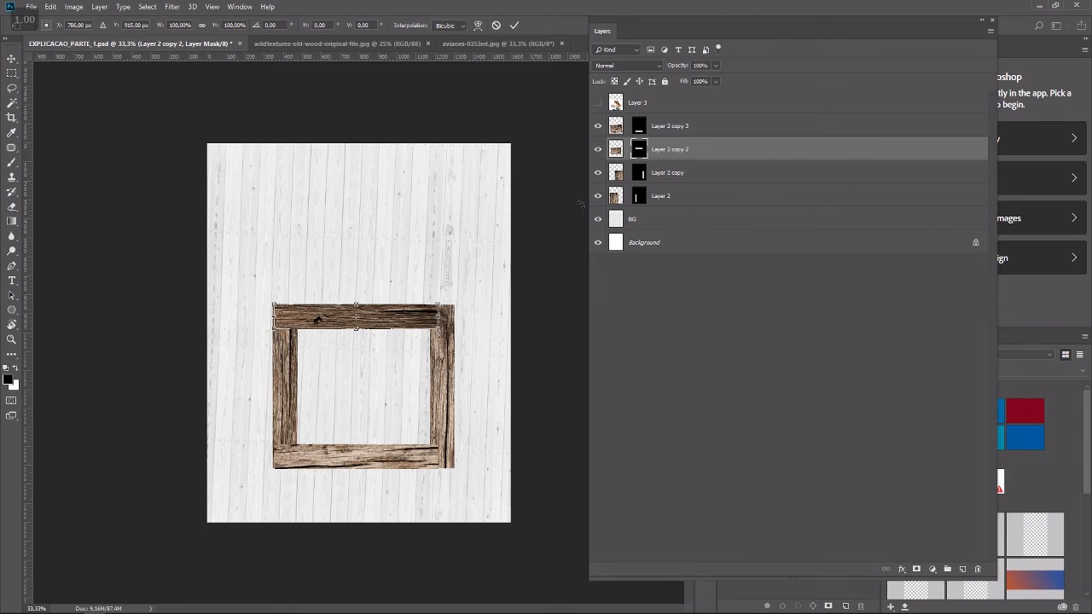
key(ctrl+plus)
key(ctrl+plus)
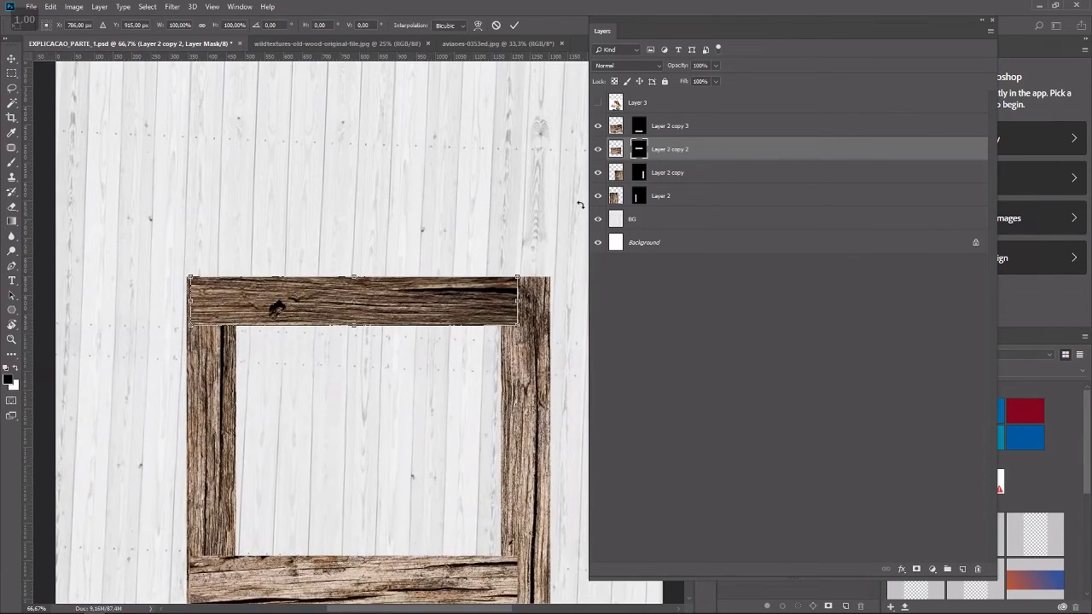
drag(353, 327, 353, 318)
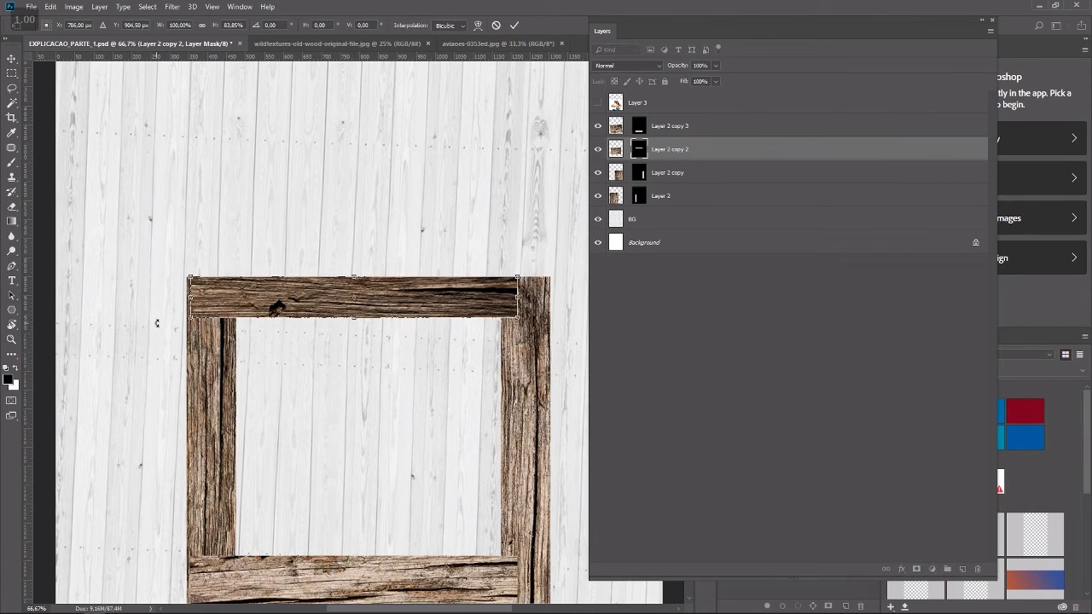
key(Return)
Transform only the bottom plank's mask from its upper edge, reducing its height to about 82.31%.
scroll(341, 288, down, 3)
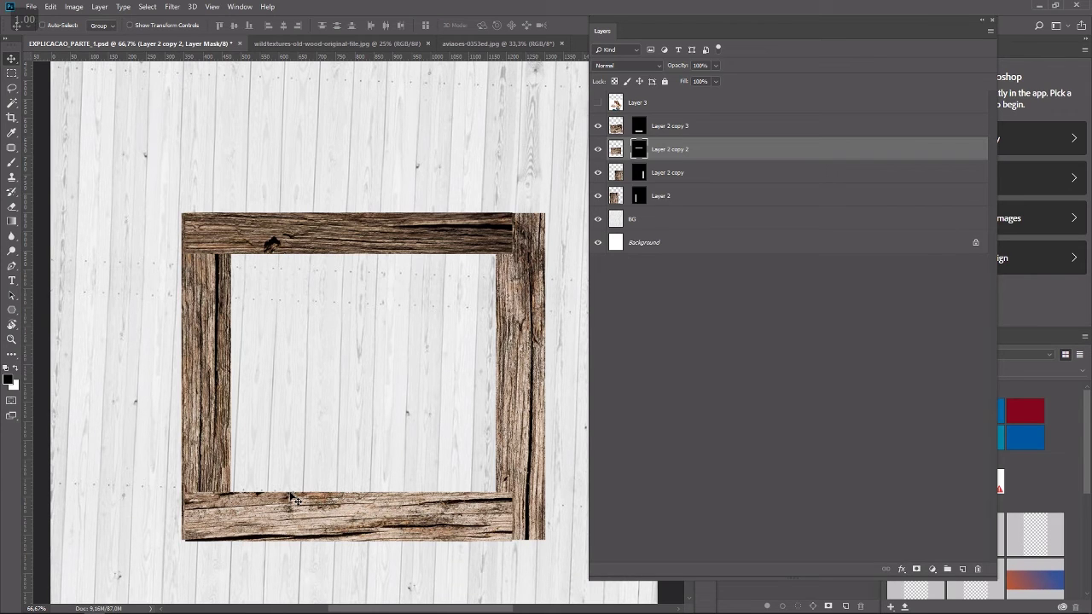
key(ctrl+t)
key(Return)
key(alt+bracketright)
key(ctrl+t)
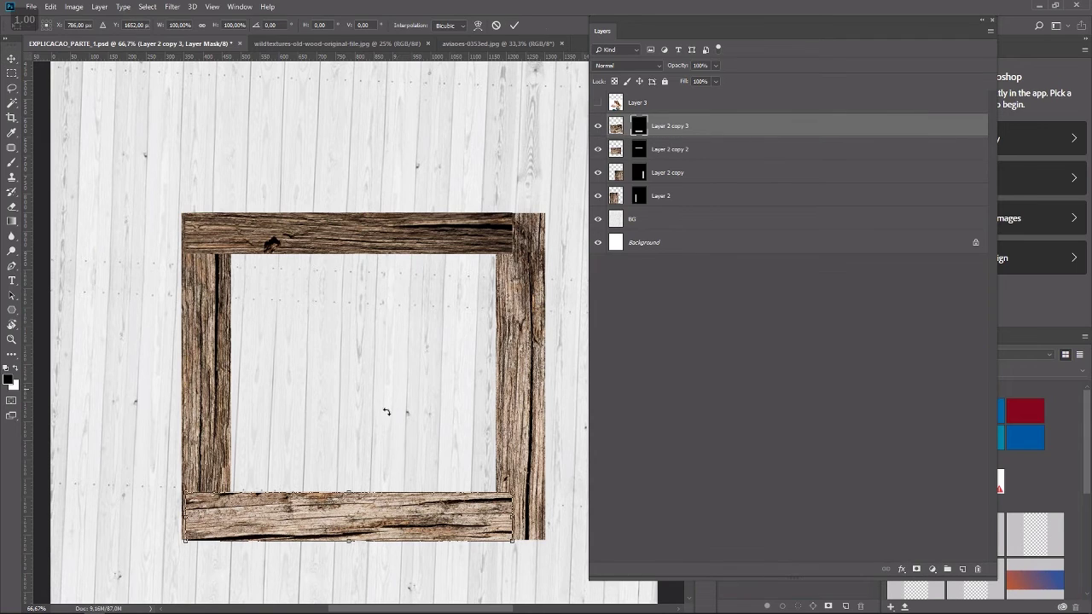
drag(349, 491, 348, 507)
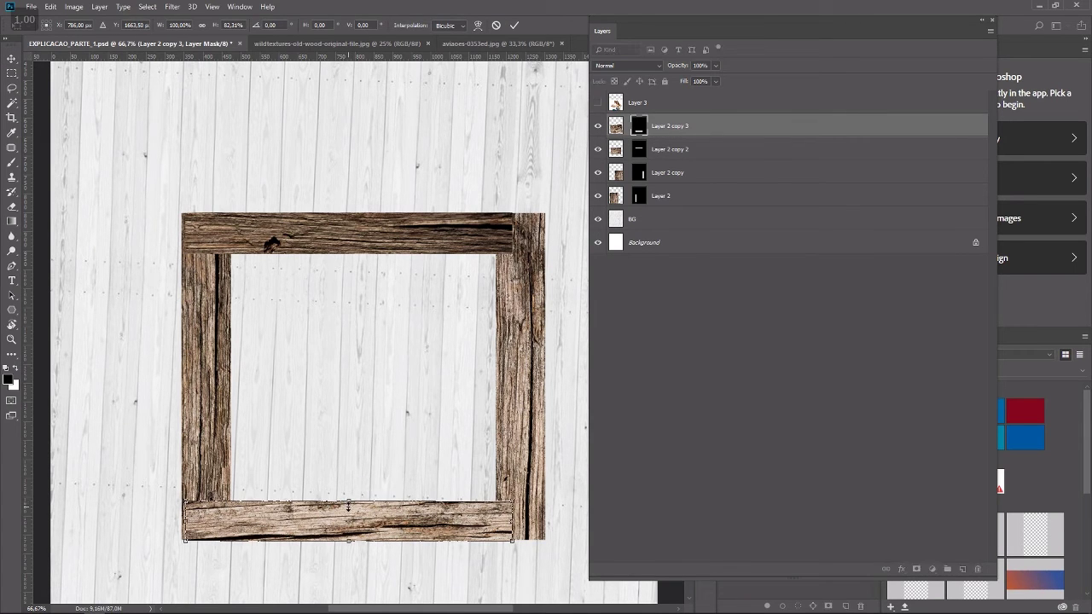
key(Return)
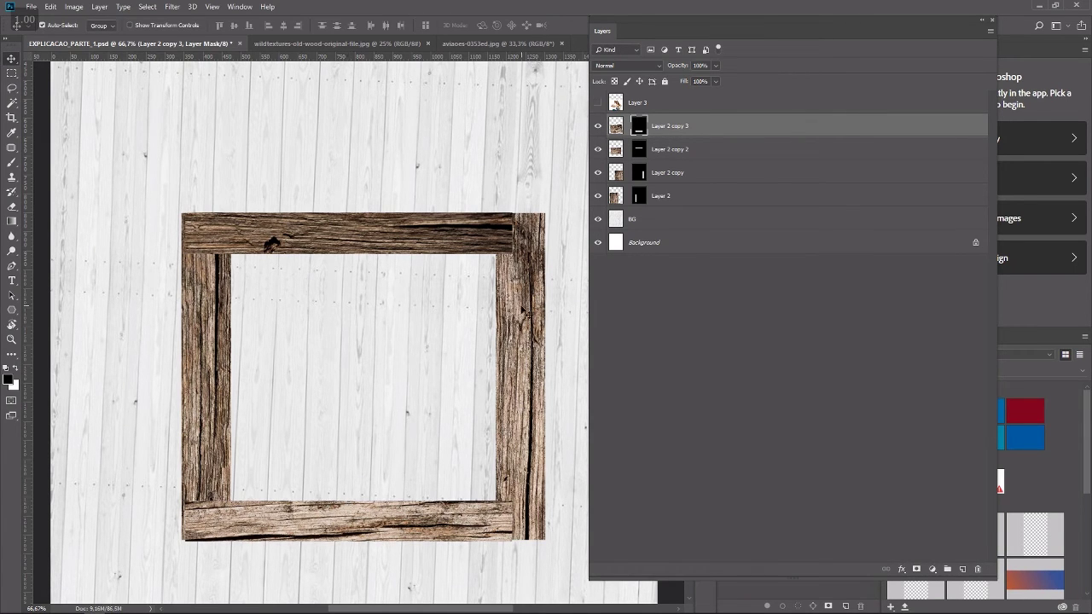
key(ctrl+t)
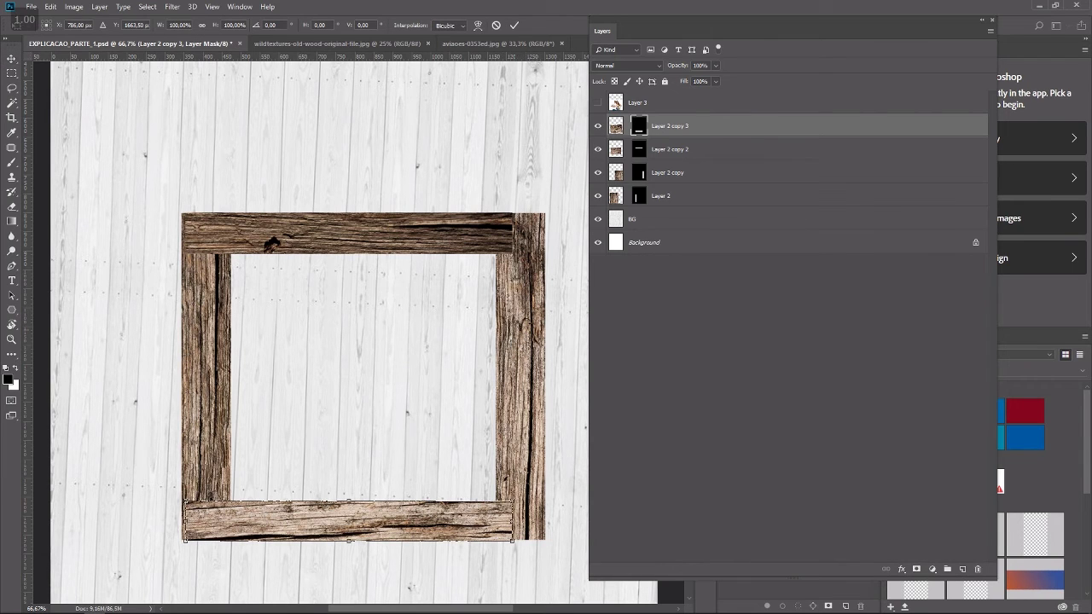
key(Return)
Narrow the right plank's mask from its inner edge to match the thickness of the thinner horizontal planks.
click(616, 150)
click(639, 173)
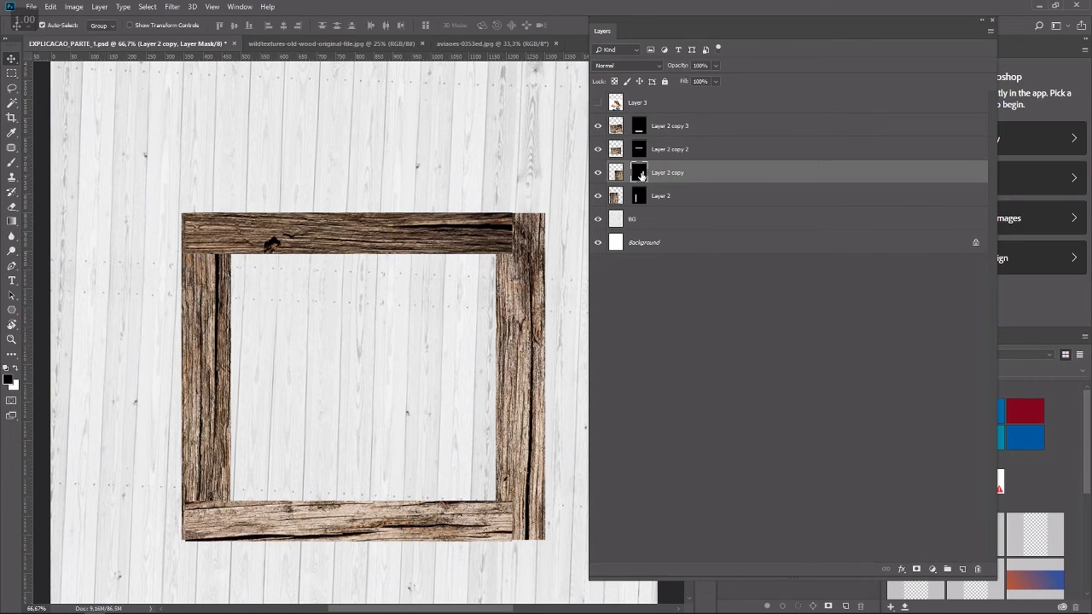
key(ctrl+t)
drag(495, 375, 508, 375)
key(Return)
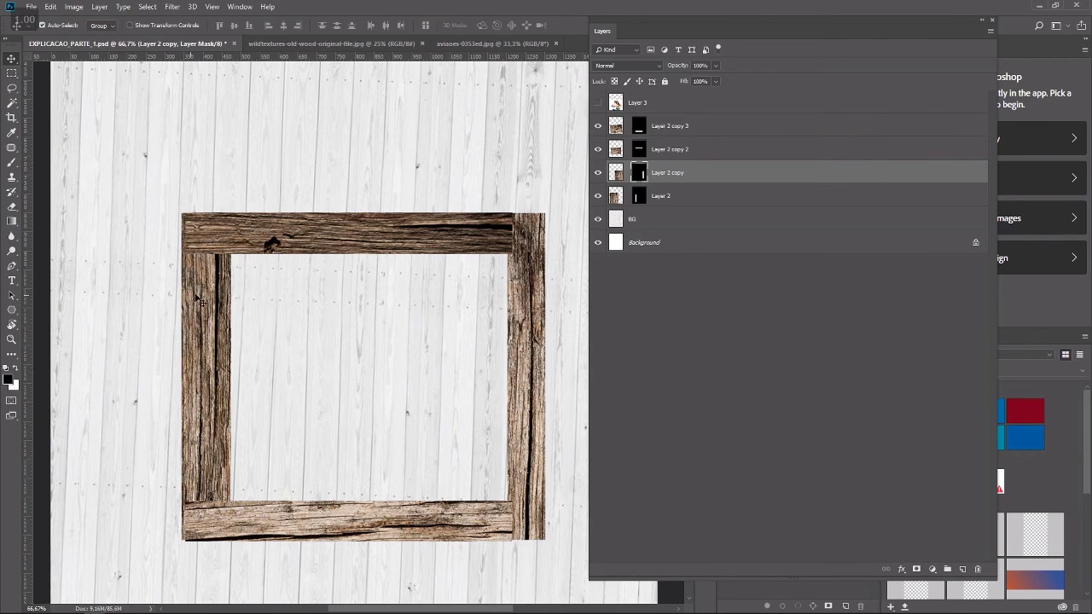
Narrow the left plank's mask from its inner edge and shift its texture so the dark crack sits nearer the plank's middle.
click(639, 196)
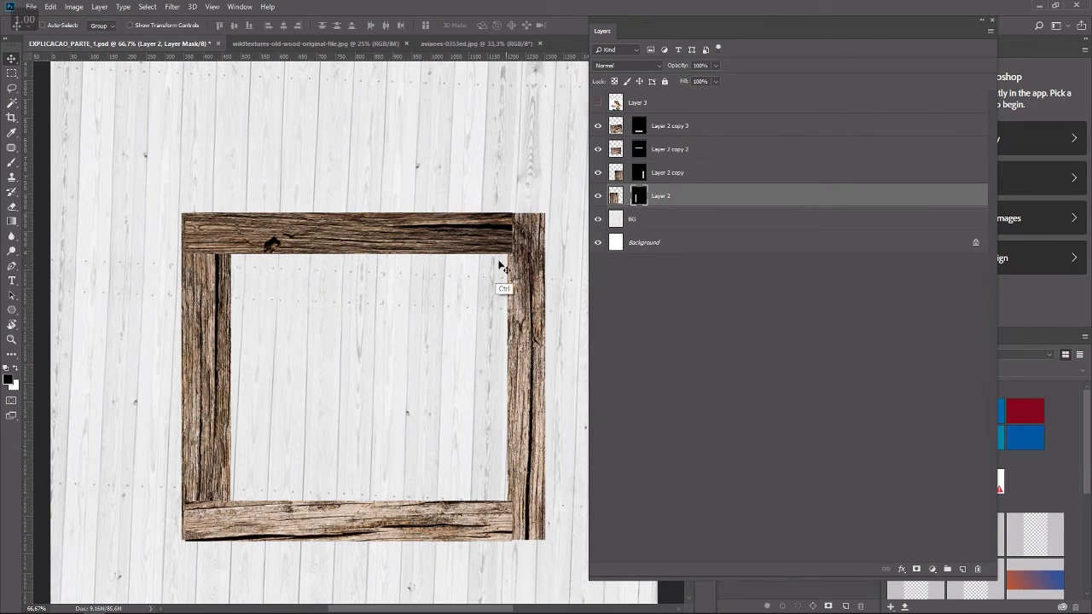
key(ctrl+t)
drag(232, 375, 223, 376)
key(Return)
click(615, 196)
drag(215, 306, 195, 334)
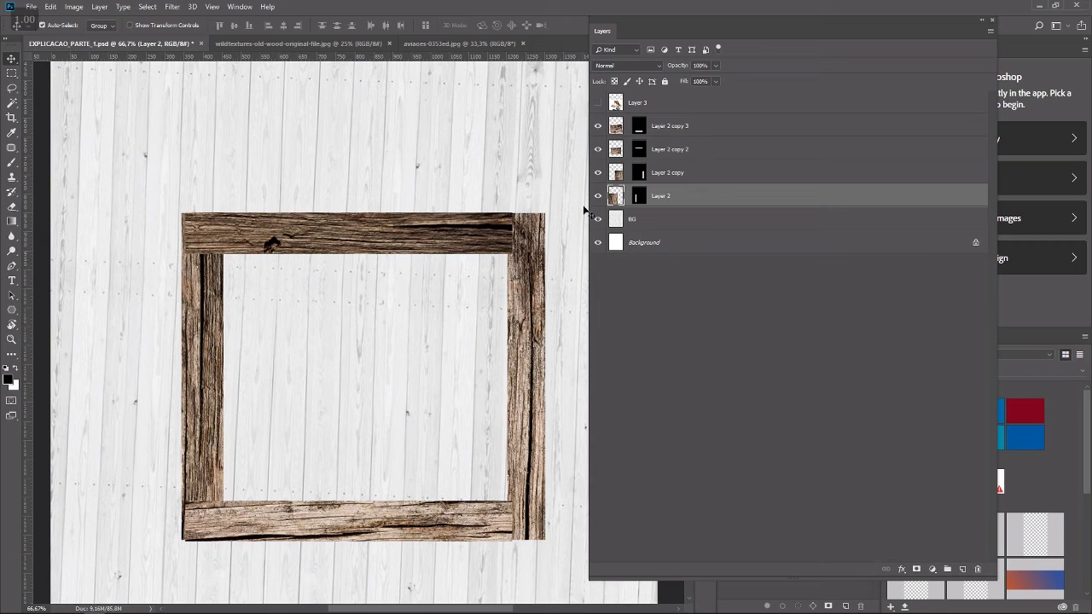
Relink the textures and masks of all four plank layers.
click(627, 180)
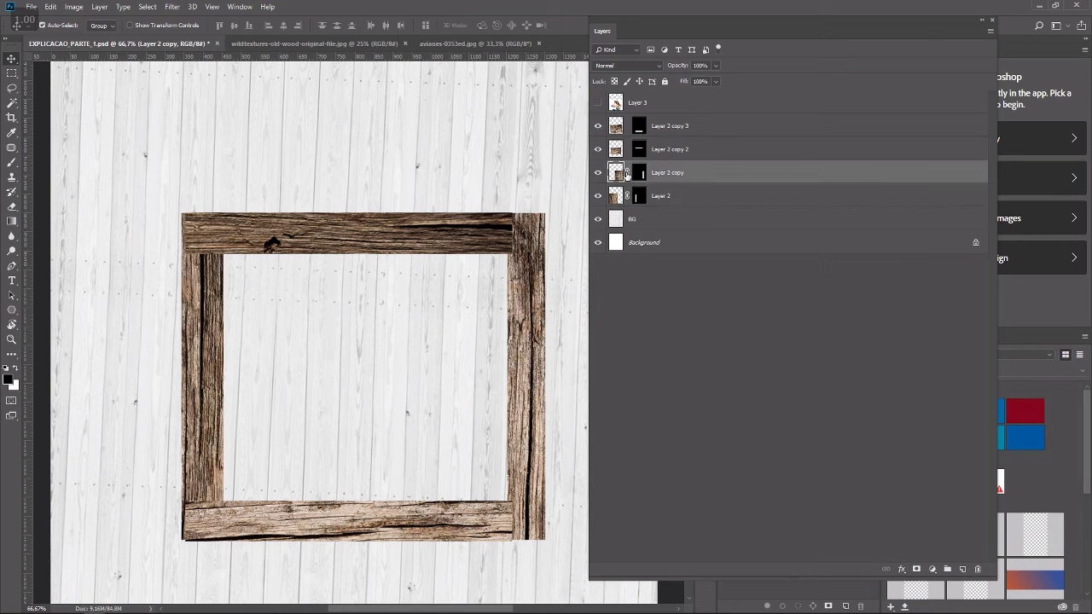
click(627, 128)
click(707, 195)
click(708, 177)
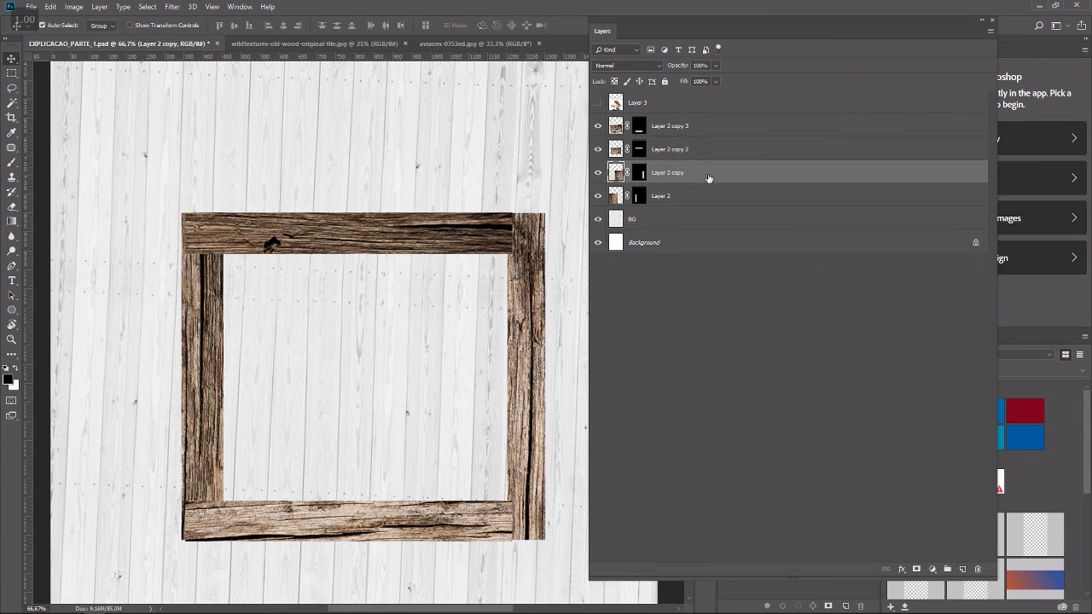
Try to widen the top plank's mask to about 109.86% so it reaches the frame's outer right edge, and undo it.
click(441, 237)
key(z)
drag(506, 210, 567, 324)
drag(537, 273, 452, 169)
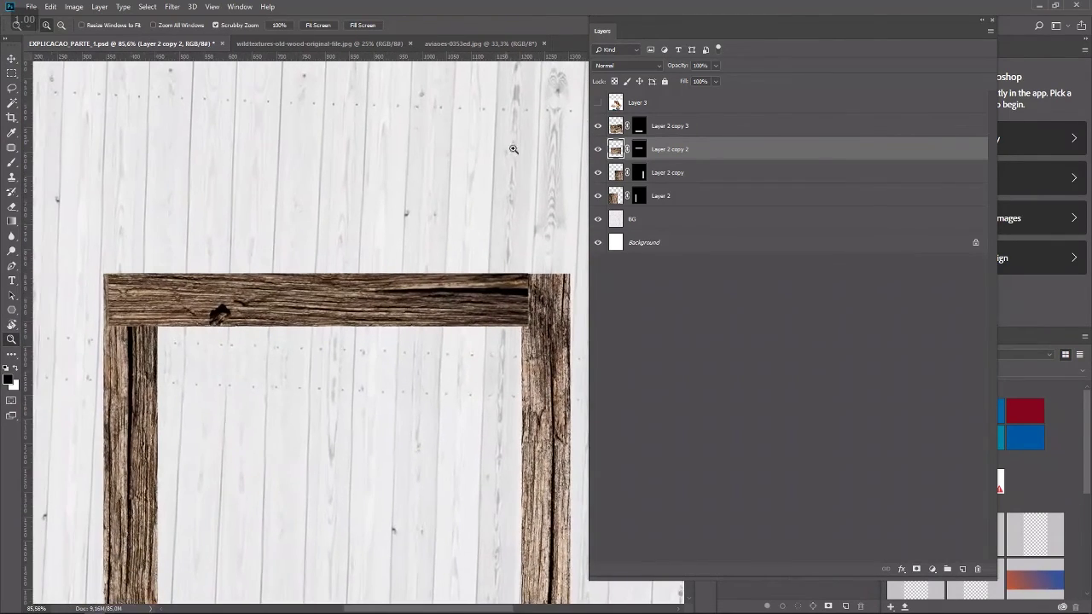
key(v)
click(638, 150)
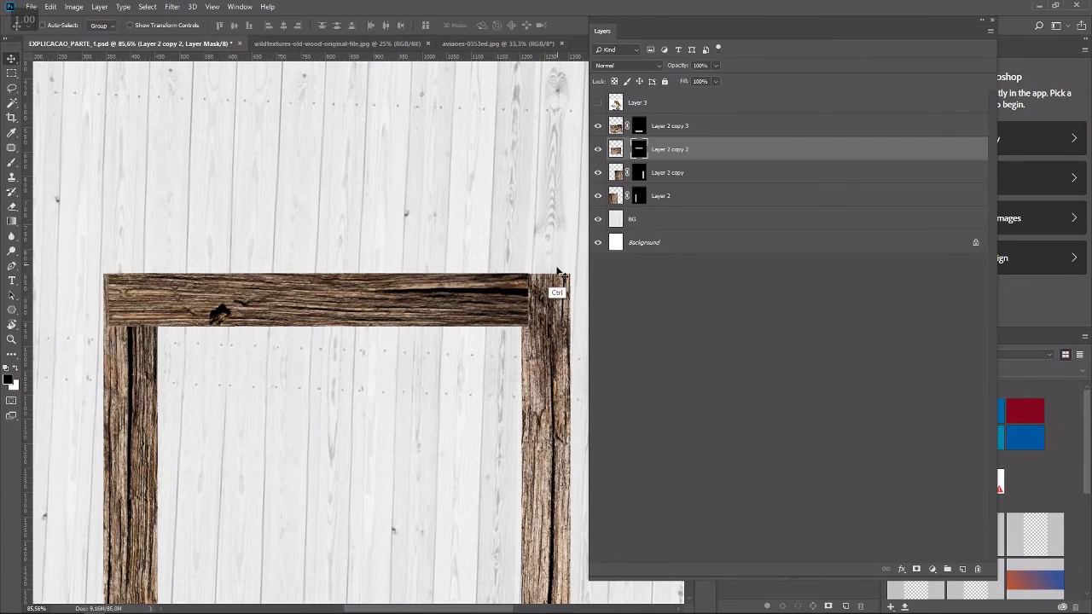
key(ctrl+t)
drag(529, 301, 572, 314)
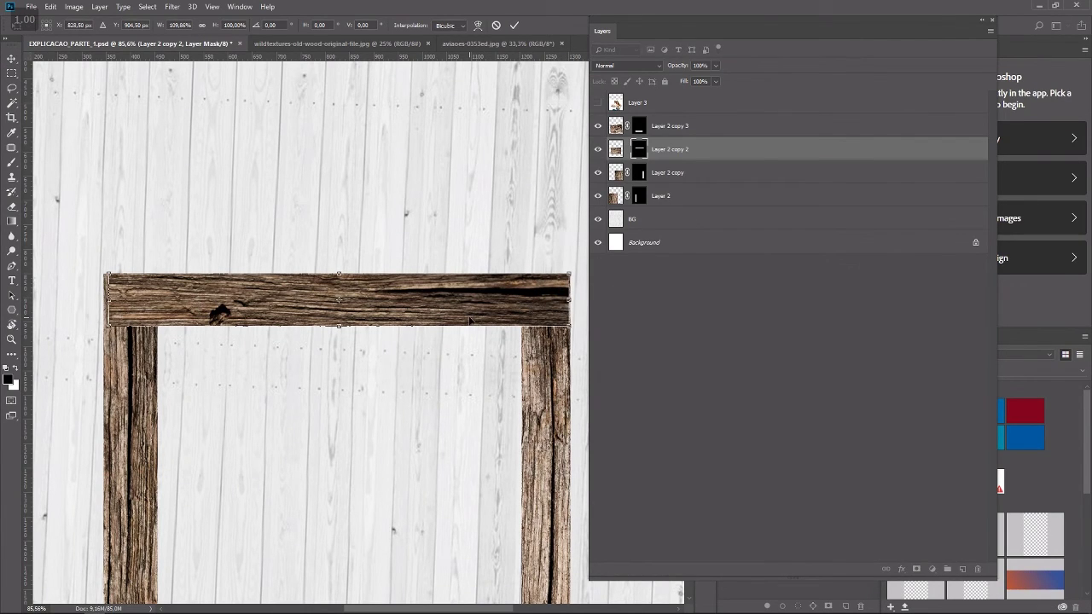
key(Return)
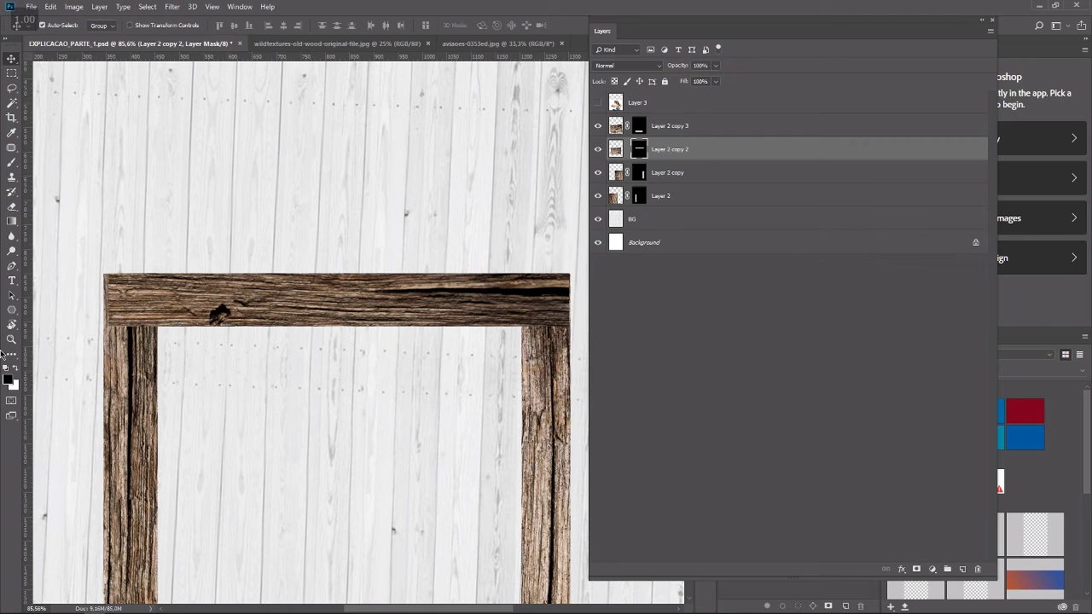
key(ctrl+z)
Move the top plank's layer below both side planks and the bottom plank's layer directly above BG.
key(ctrl+bracketleft)
key(ctrl+bracketleft)
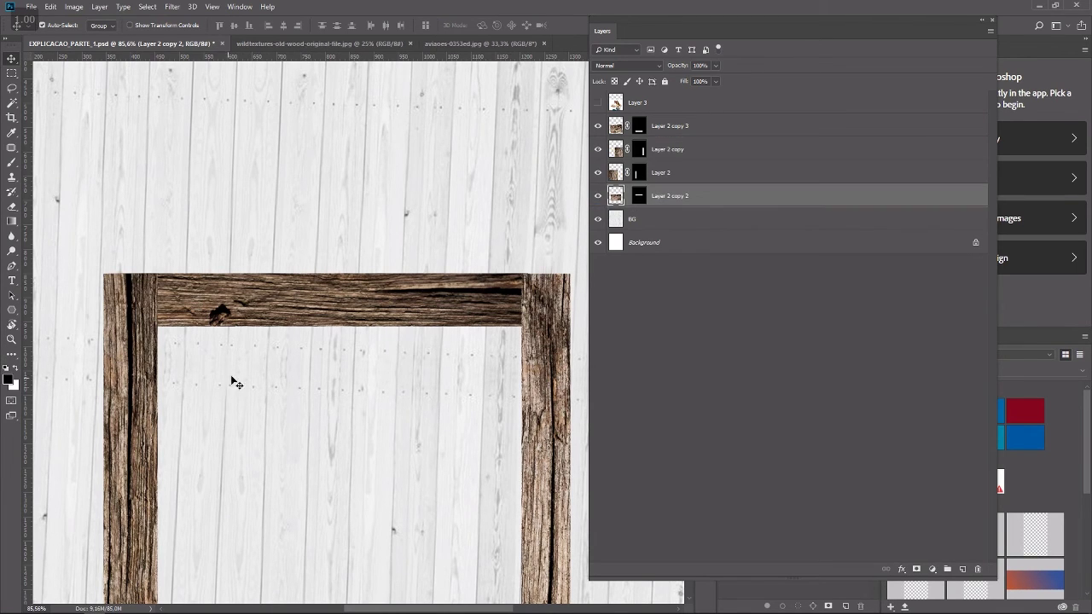
drag(248, 359, 202, 249)
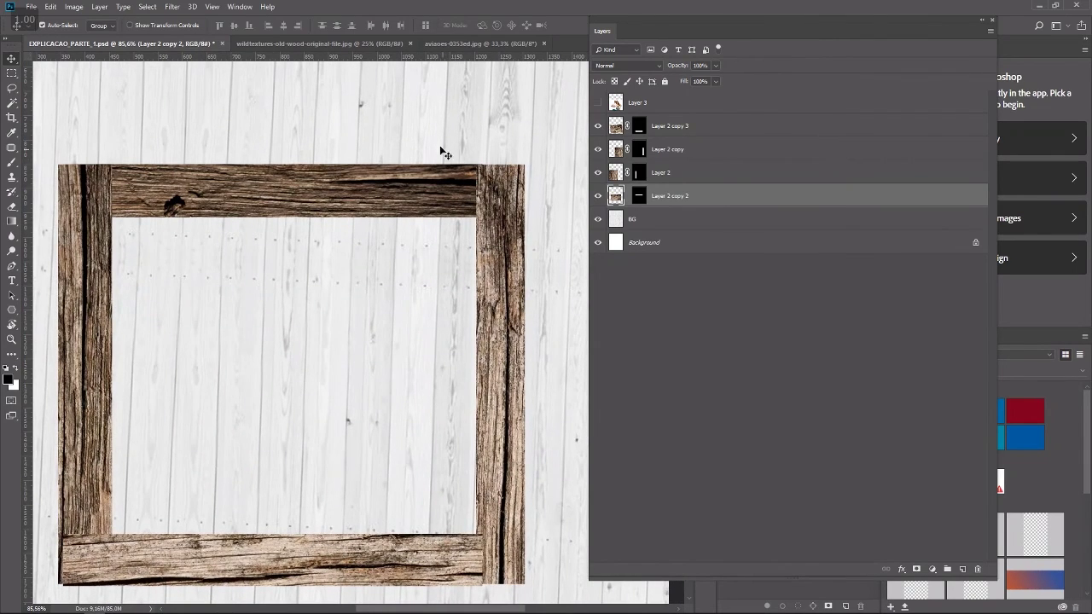
scroll(358, 227, down, 3)
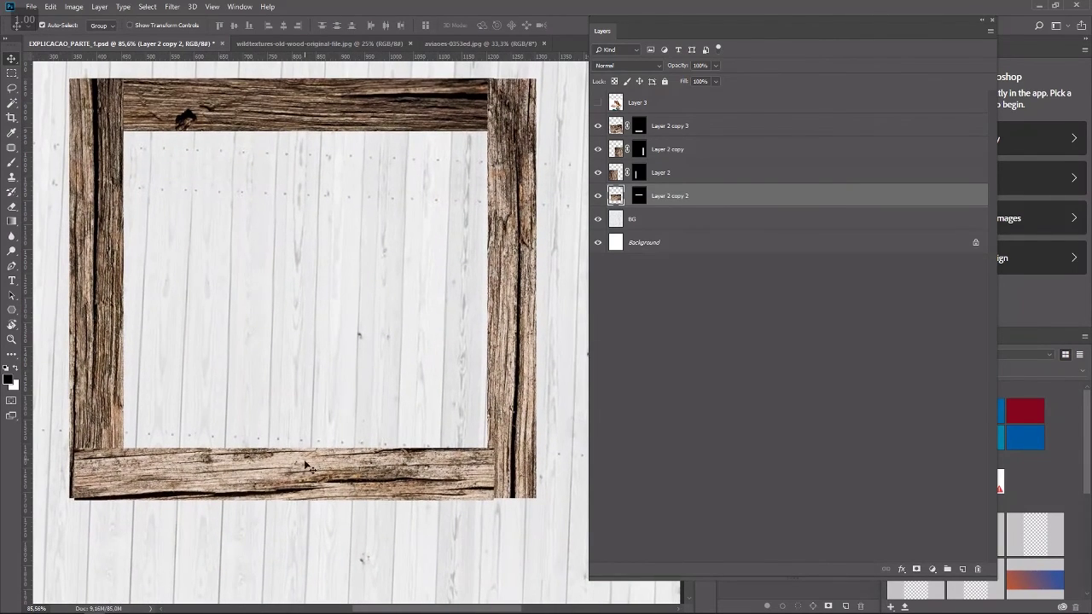
click(307, 465)
drag(697, 132, 683, 204)
scroll(324, 339, up, 2)
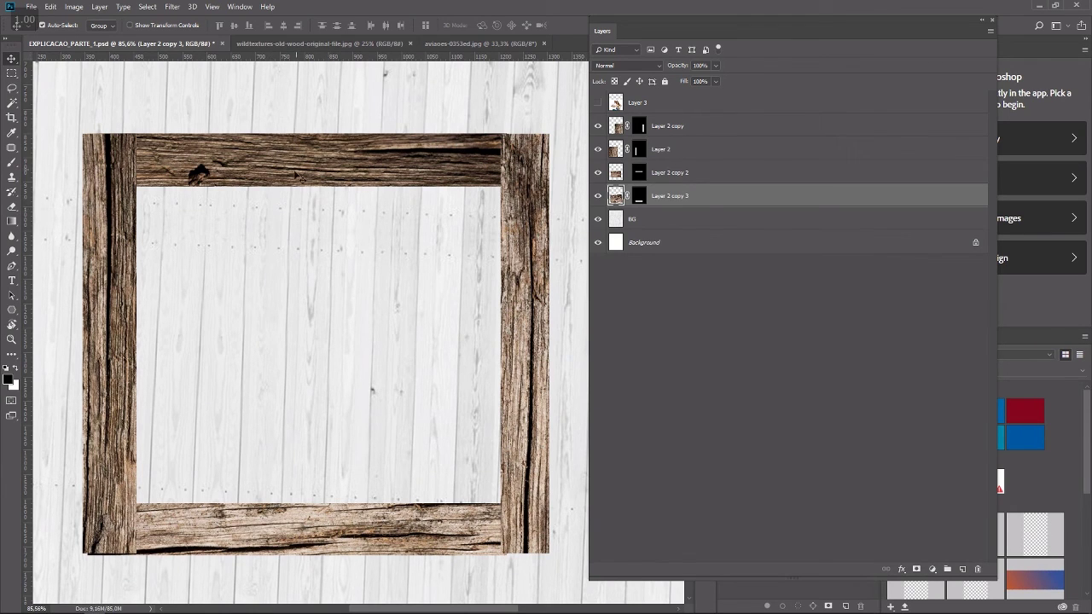
Scale the top plank's texture to about 72% and rotate it about 3° within its mask so a dark crack runs along the plank.
click(314, 163)
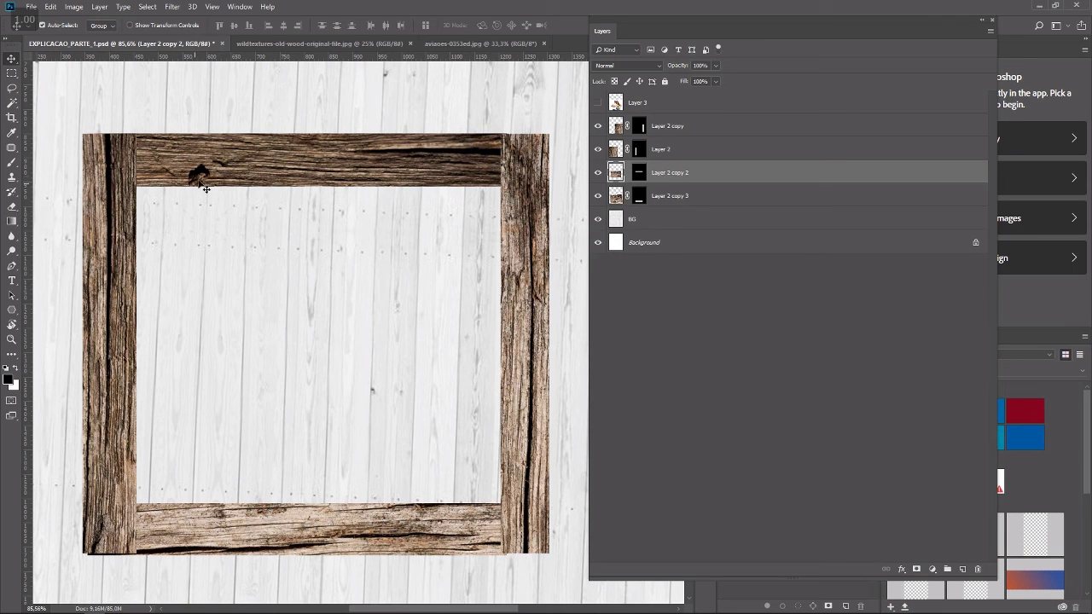
key(ctrl+t)
key(ctrl+minus)
key(ctrl+minus)
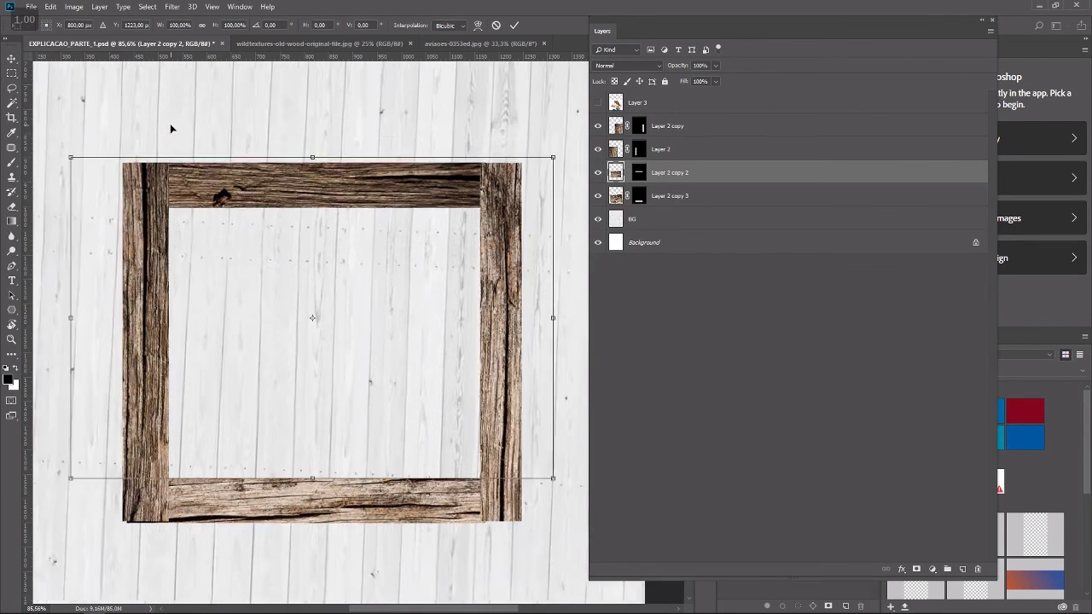
drag(163, 211, 181, 224)
drag(292, 285, 288, 261)
drag(472, 209, 457, 219)
drag(390, 274, 392, 262)
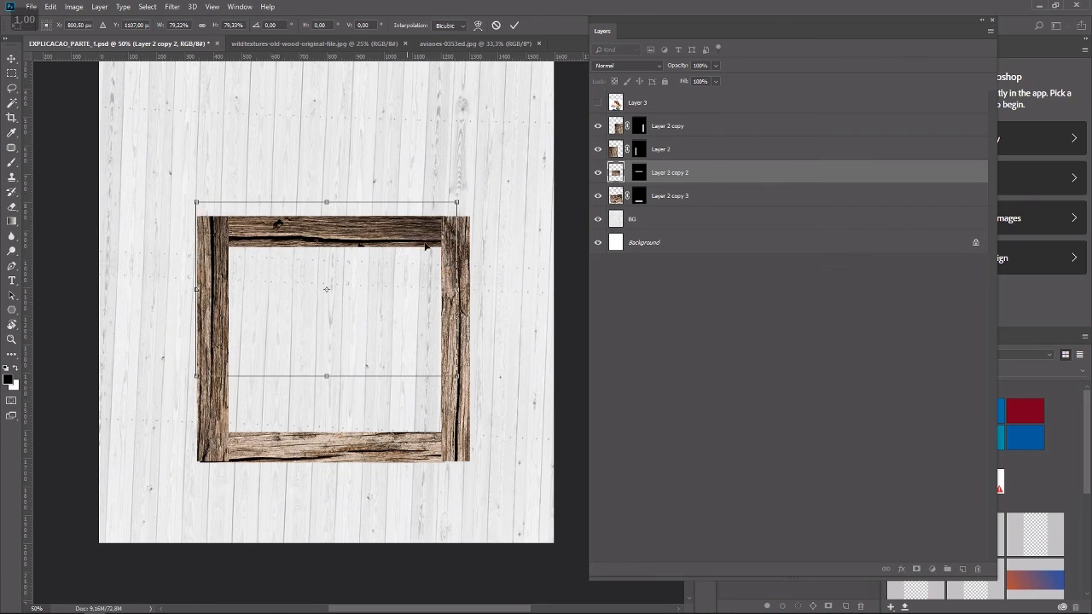
drag(451, 205, 465, 179)
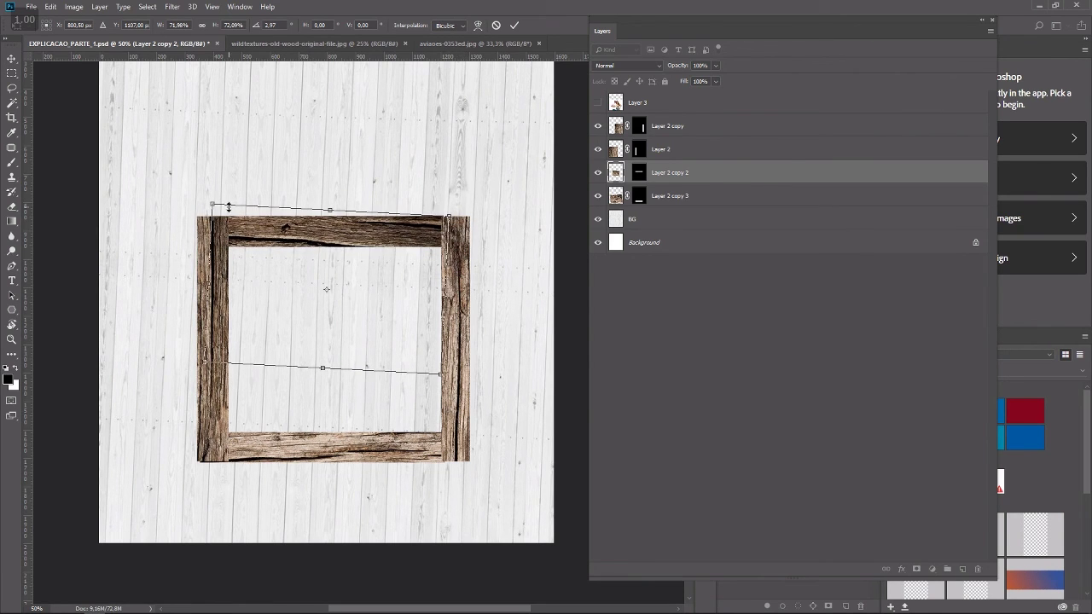
key(Return)
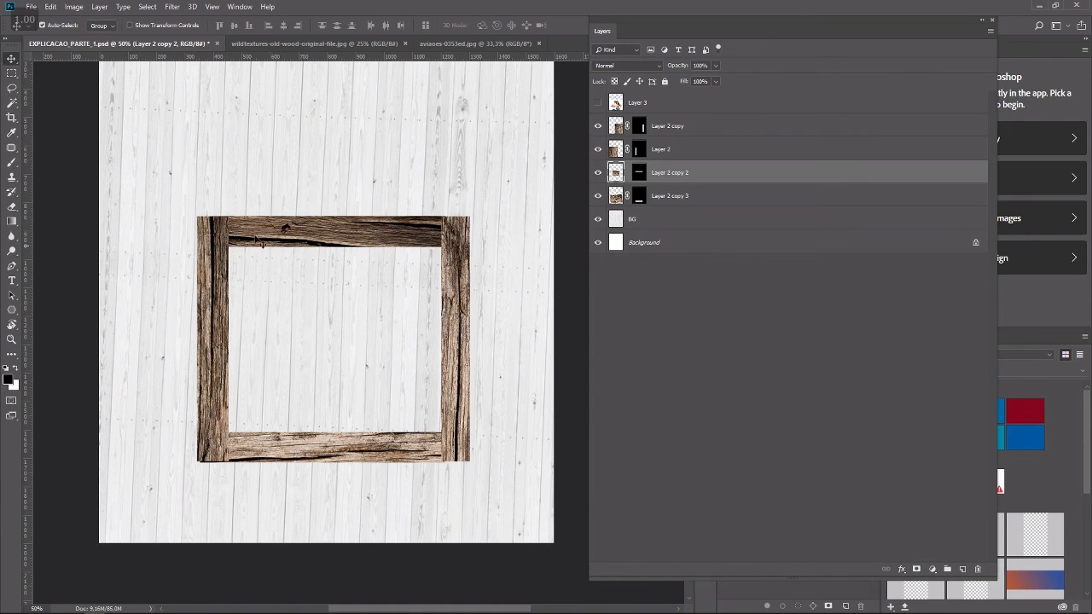
Show the couple photo on Layer 3 and move it straight up over the wood frame.
key(z)
click(275, 220)
drag(335, 363, 220, 289)
key(v)
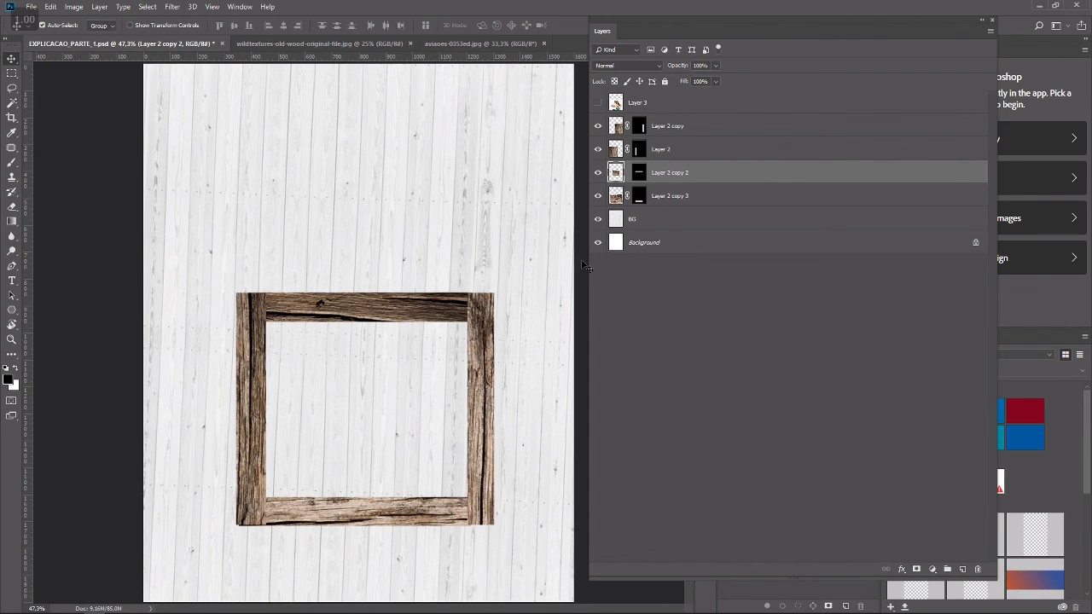
click(597, 102)
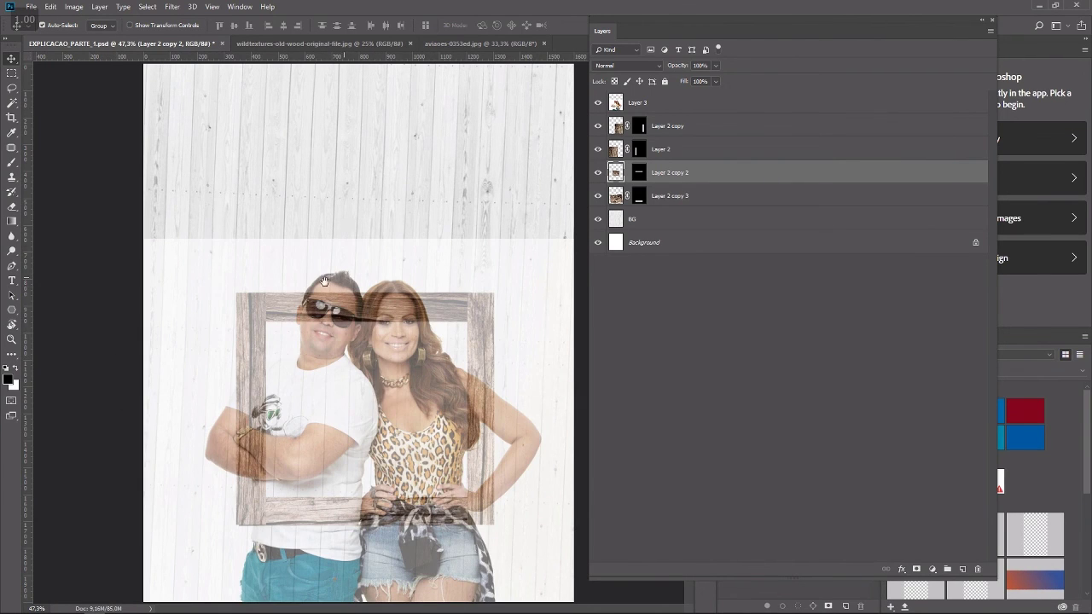
drag(335, 389, 337, 380)
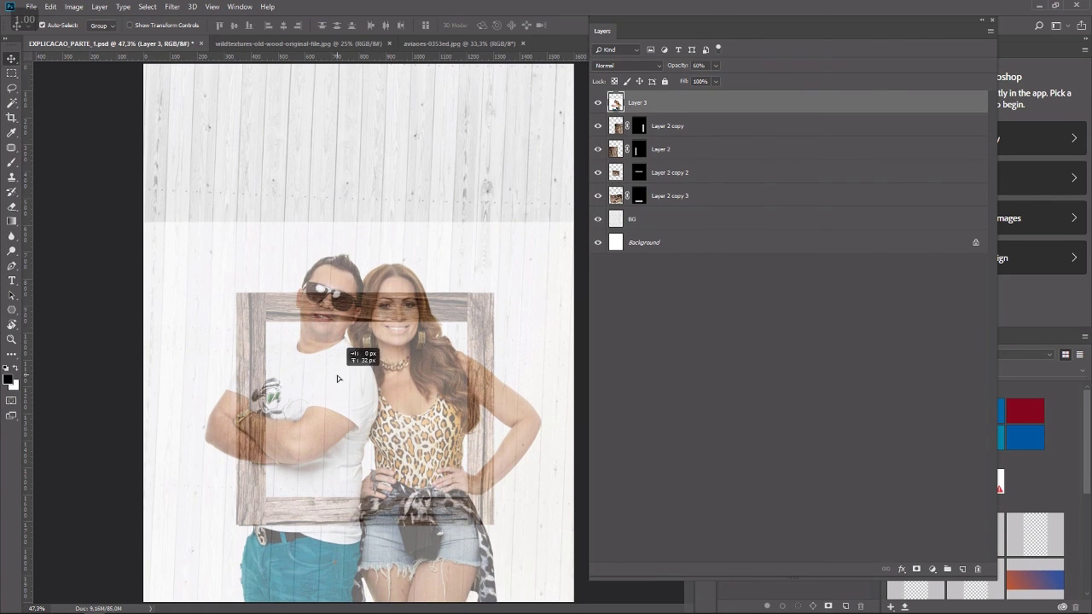
Try to nudge all four plank layers down together.
click(696, 126)
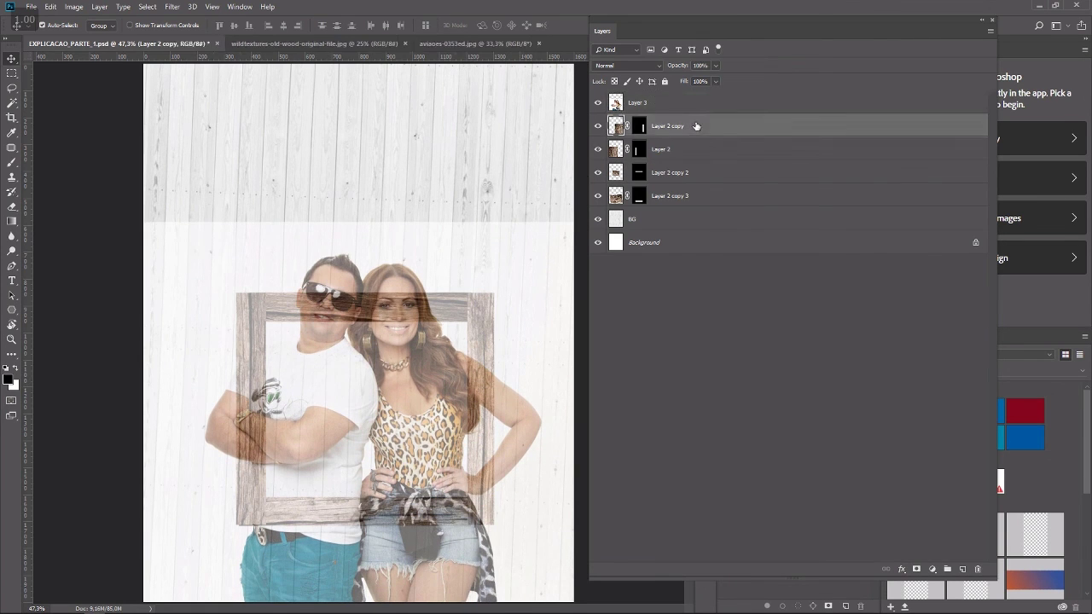
shift+click(696, 198)
key(Down)
key(Down)
key(Down)
key(Down)
key(Down)
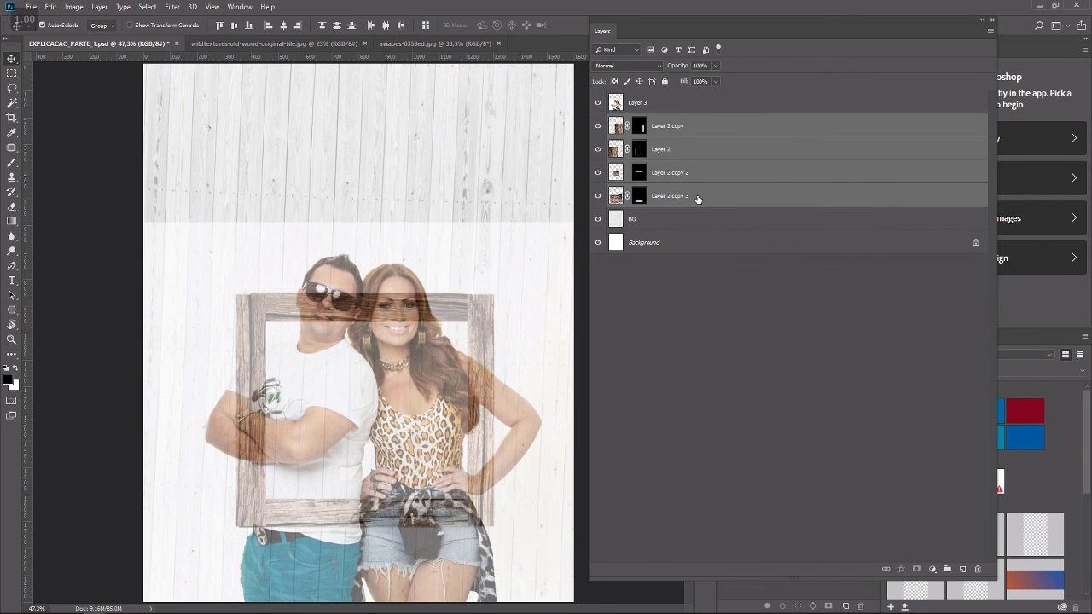
Undo the downward nudges of the plank layers and relink the top plank's texture and mask.
key(ctrl+alt+z)
key(ctrl+alt+z)
key(ctrl+alt+z)
key(ctrl+alt+z)
key(ctrl+alt+z)
key(ctrl+alt+z)
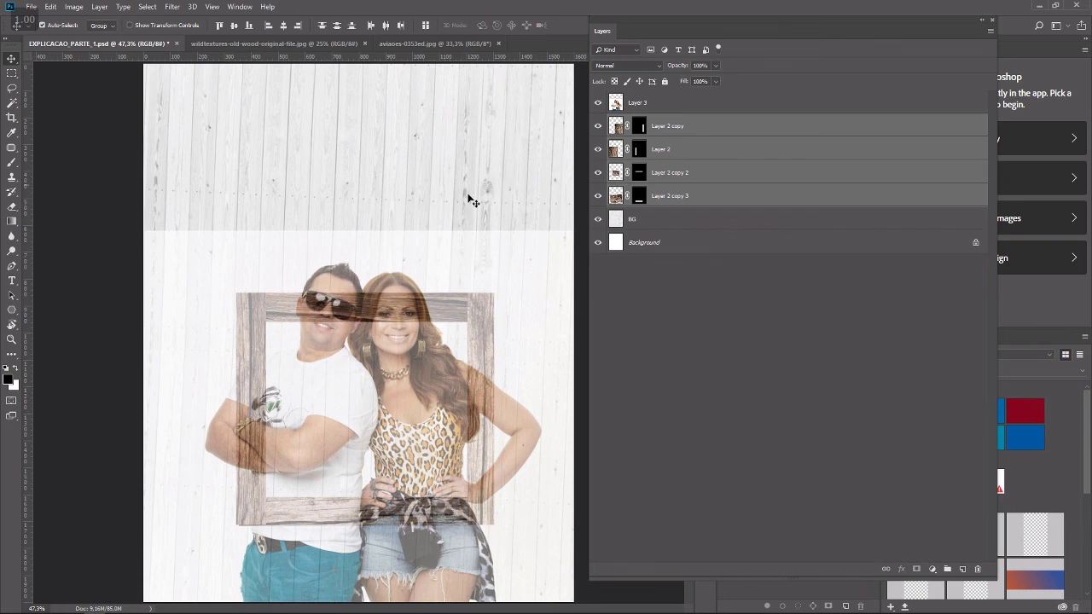
Move the couple photo up slightly and nudge all four plank layers up together.
mouse_move(430, 311)
mouse_down()
mouse_move(426, 324)
mouse_move(426, 291)
mouse_up()
click(690, 130)
shift+click(696, 202)
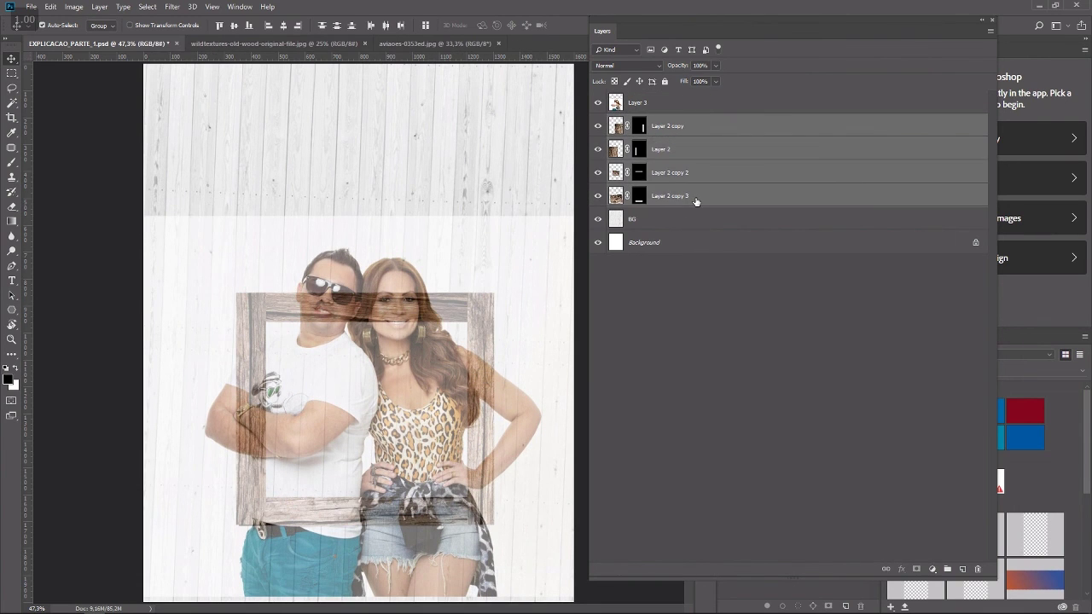
key(Up)
key(Up)
key(Up)
key(Up)
key(Up)
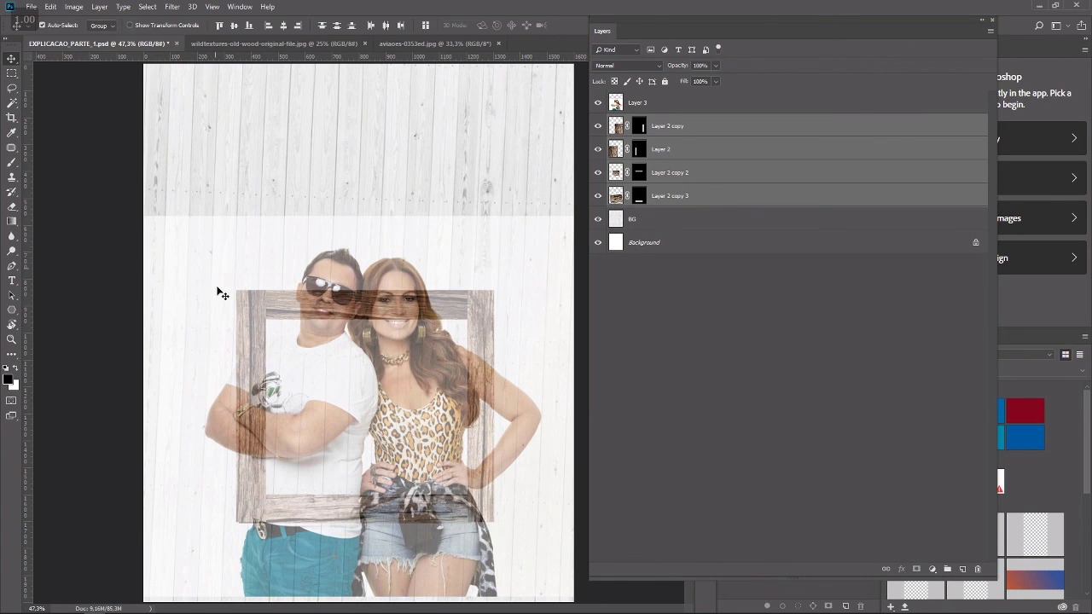
Move the couple photo on Layer 3 down so both faces sit inside the frame's upper part, and hide the layer.
key(ctrl+minus)
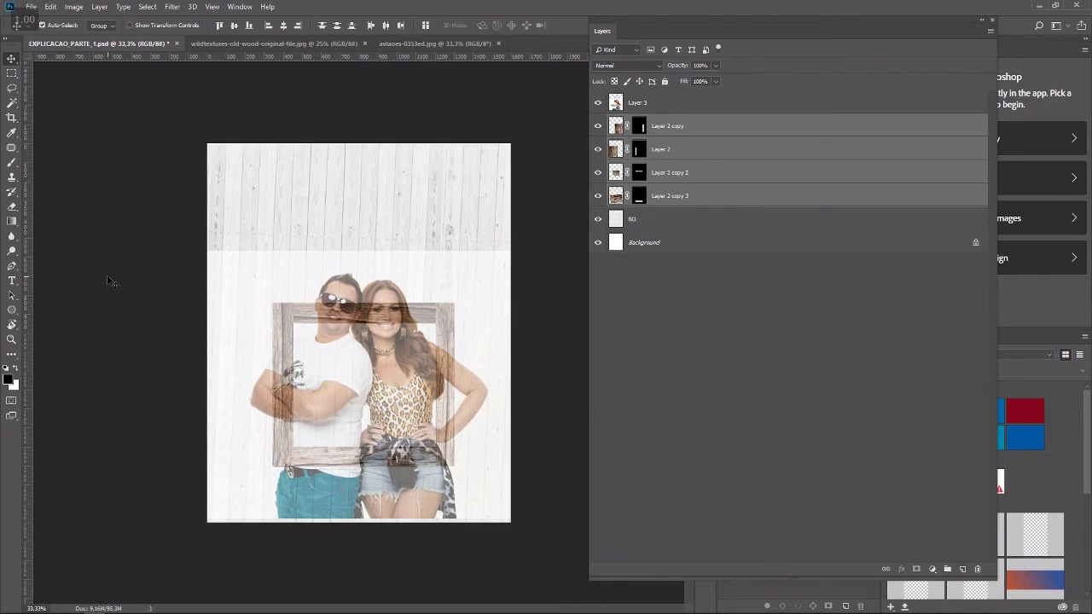
click(677, 299)
click(682, 104)
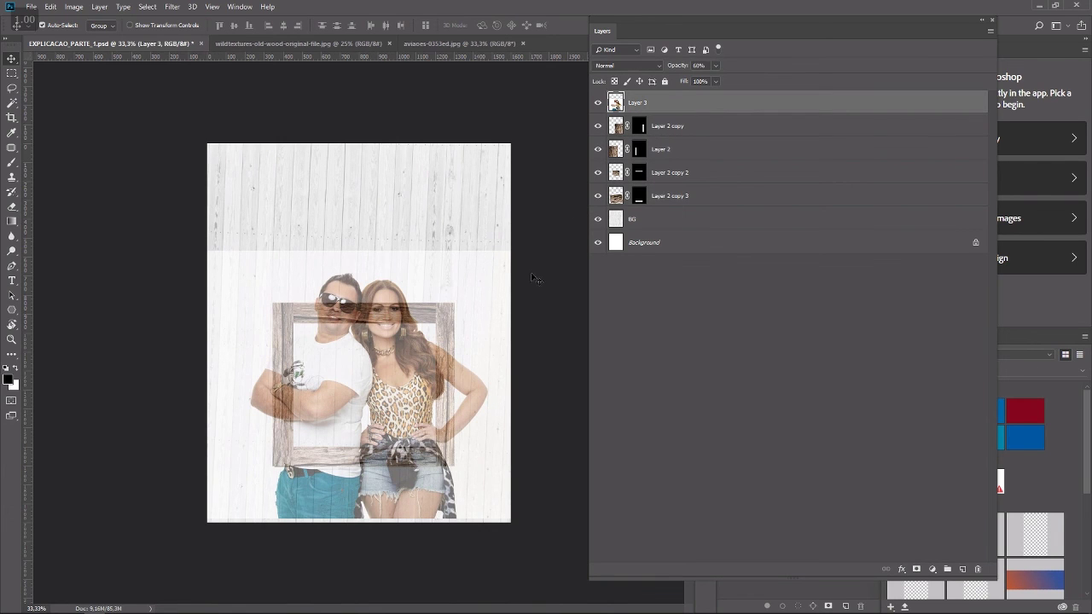
drag(403, 482, 398, 512)
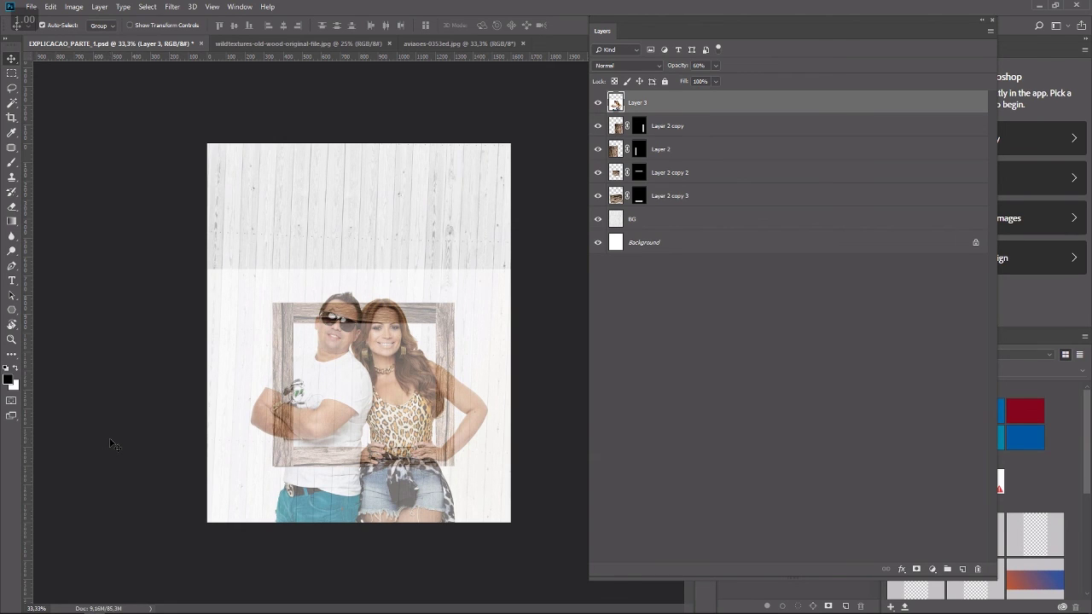
click(597, 102)
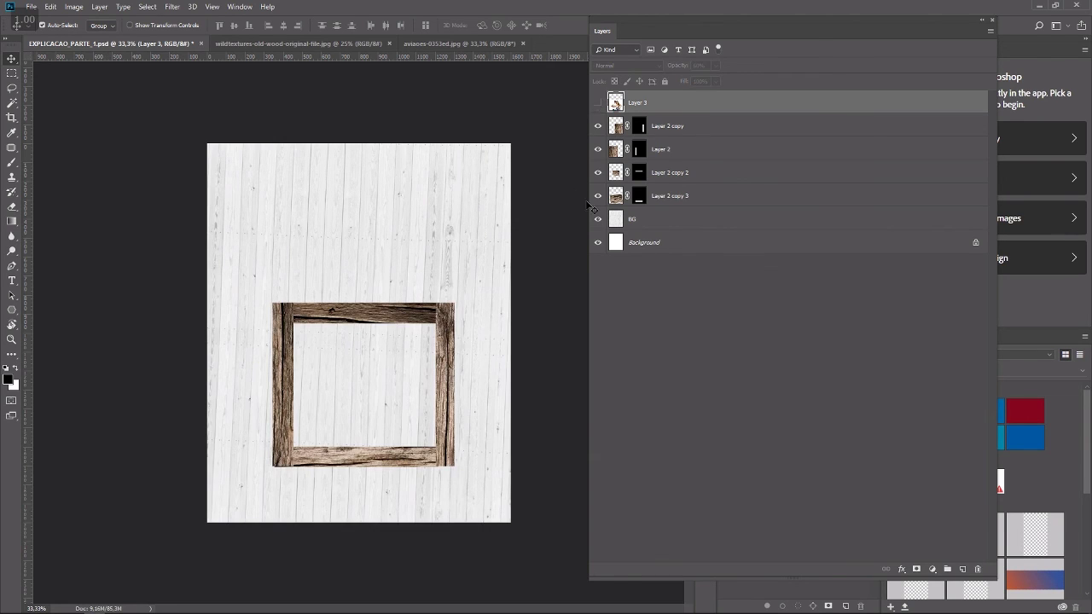
Make the right plank's texture, rather than its mask, the active part of its layer.
click(639, 127)
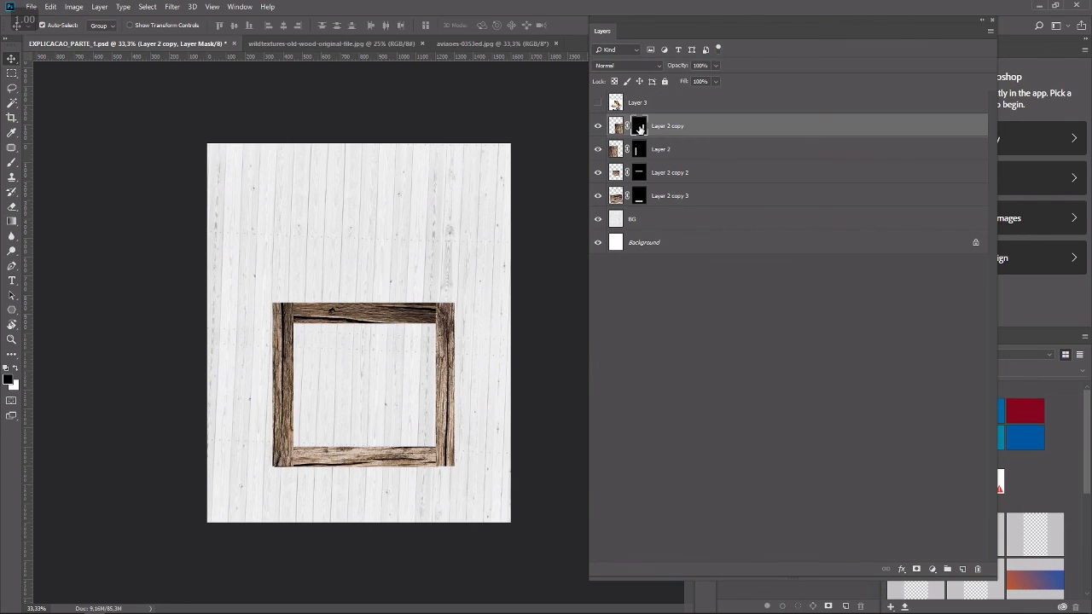
click(616, 128)
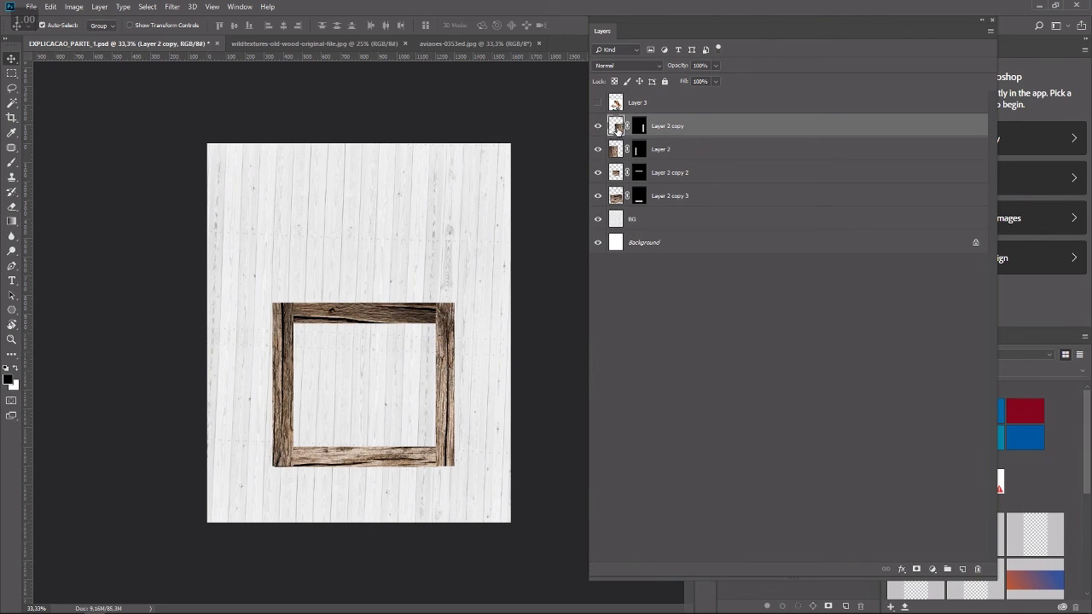